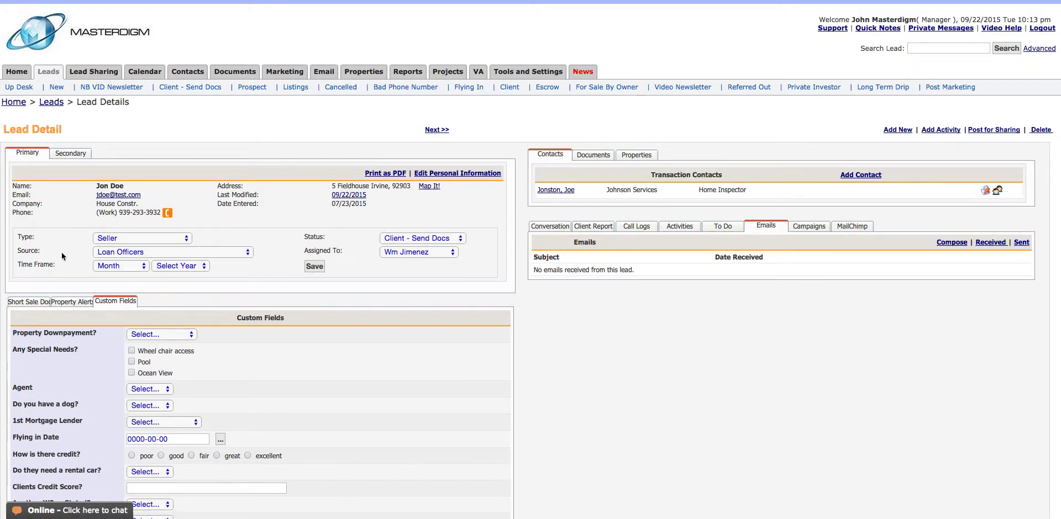
# Review the lead's secondary person and the Short Sale Documents, Property Alert and Custom Fields groups.
pyautogui.click(78, 155)
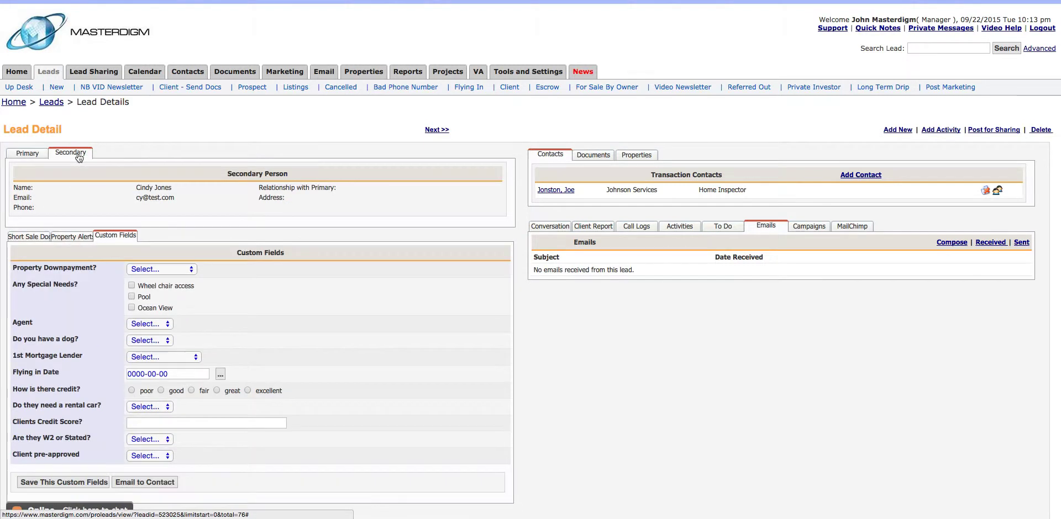
pyautogui.click(34, 155)
pyautogui.scroll(-5, 27, 139)
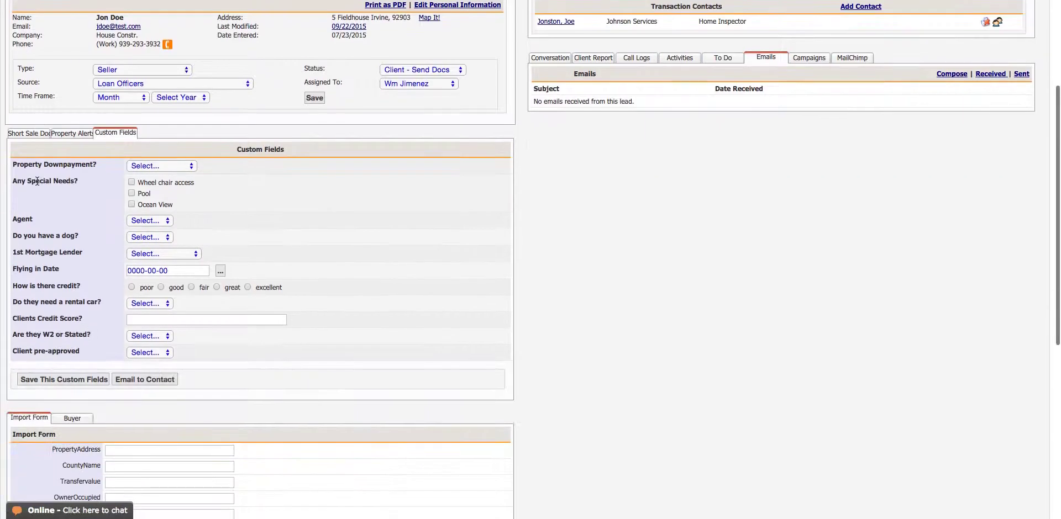
pyautogui.click(22, 113)
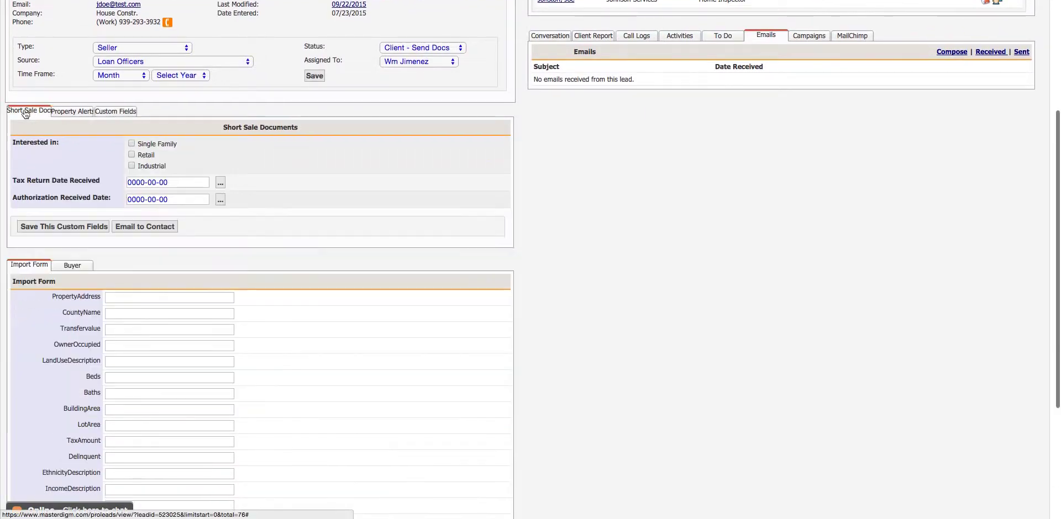
pyautogui.click(66, 112)
pyautogui.click(115, 112)
pyautogui.scroll(5, 243, 142)
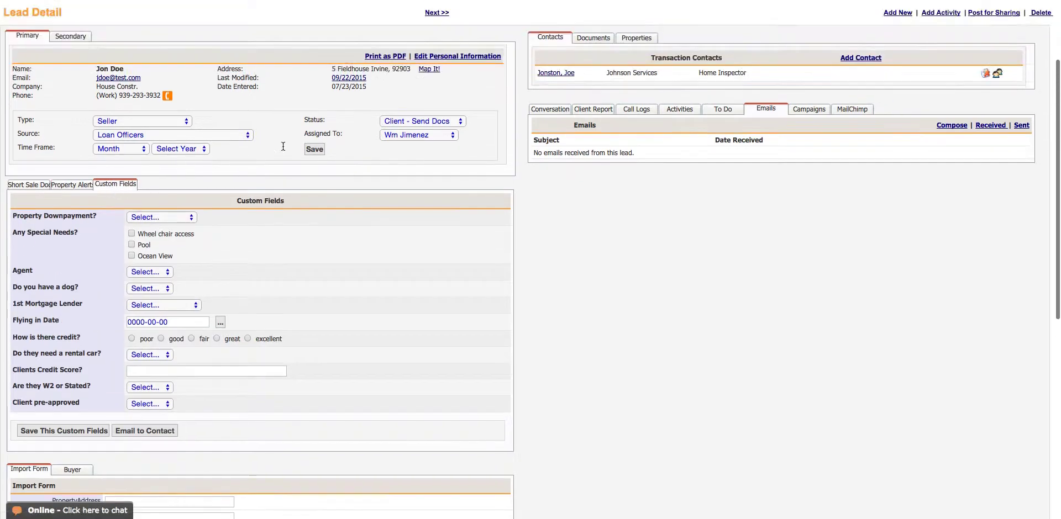
# View the Buyer questionnaire among the lead's forms.
pyautogui.scroll(-9, 92, 225)
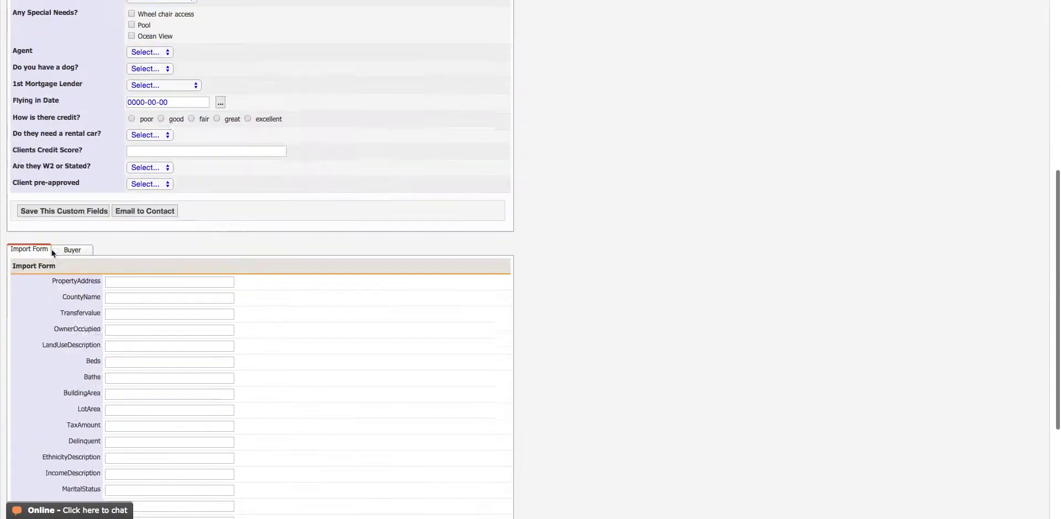
pyautogui.scroll(-3, 51, 250)
pyautogui.click(60, 251)
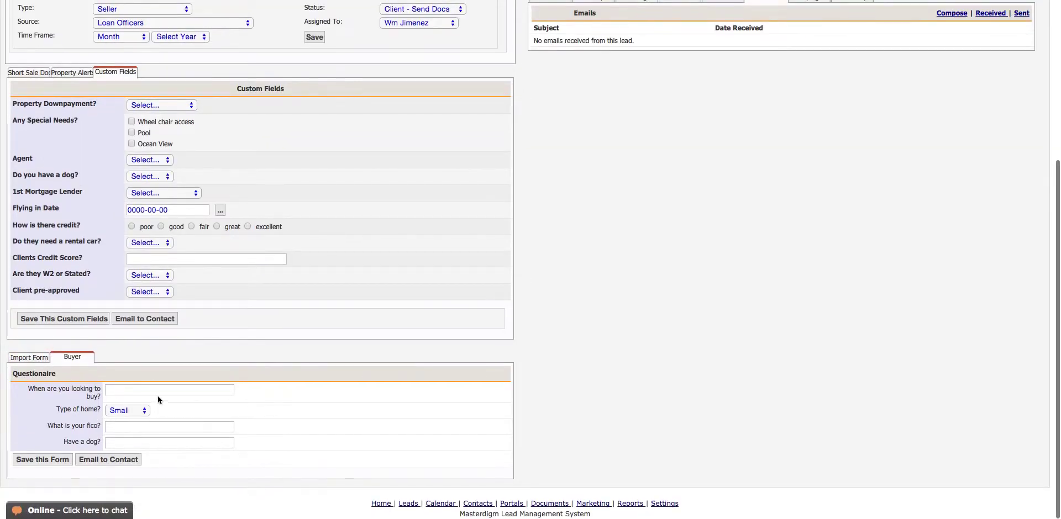
# Add the listed contact from the Attorneys category to the lead's transaction contacts.
pyautogui.scroll(5, 210, 333)
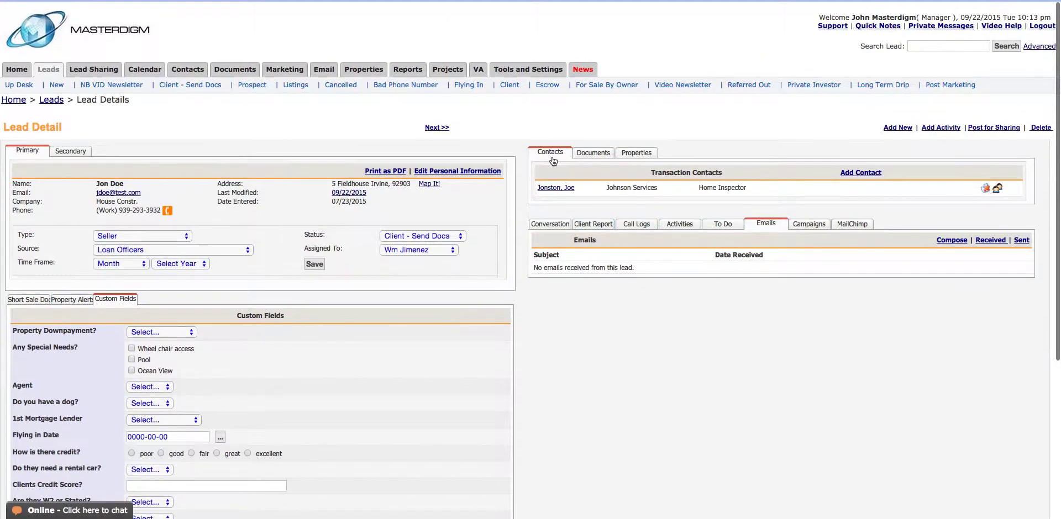
pyautogui.click(861, 174)
pyautogui.click(621, 190)
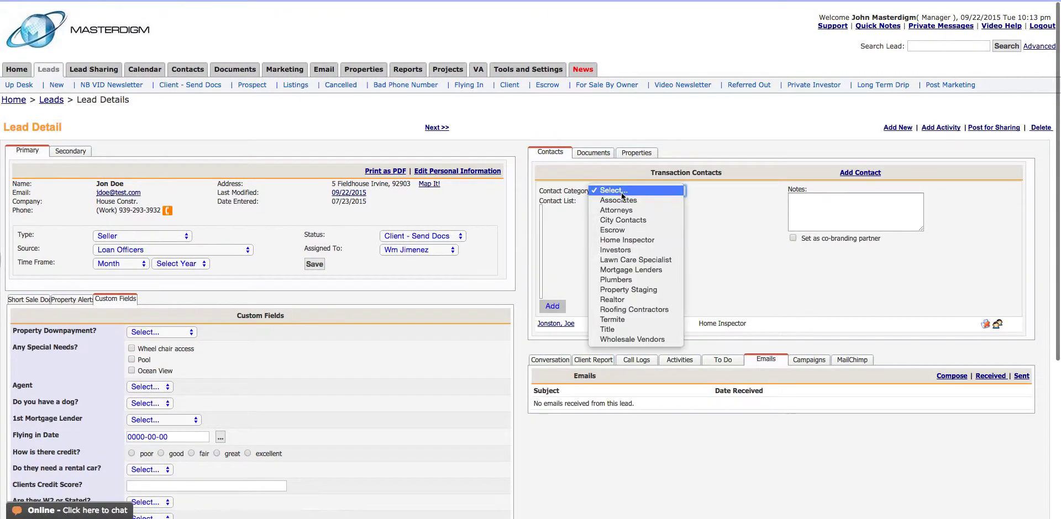
pyautogui.click(619, 211)
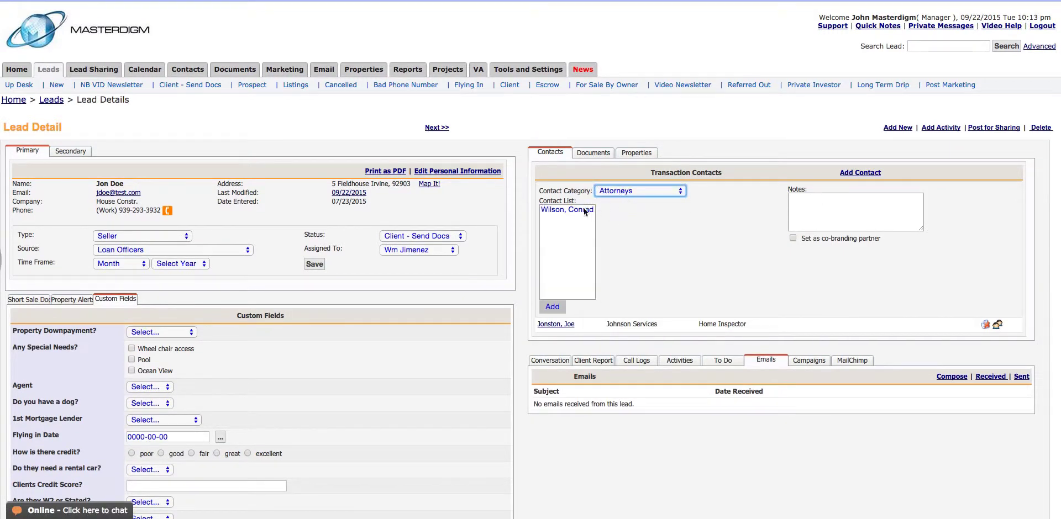
pyautogui.click(587, 211)
pyautogui.click(559, 305)
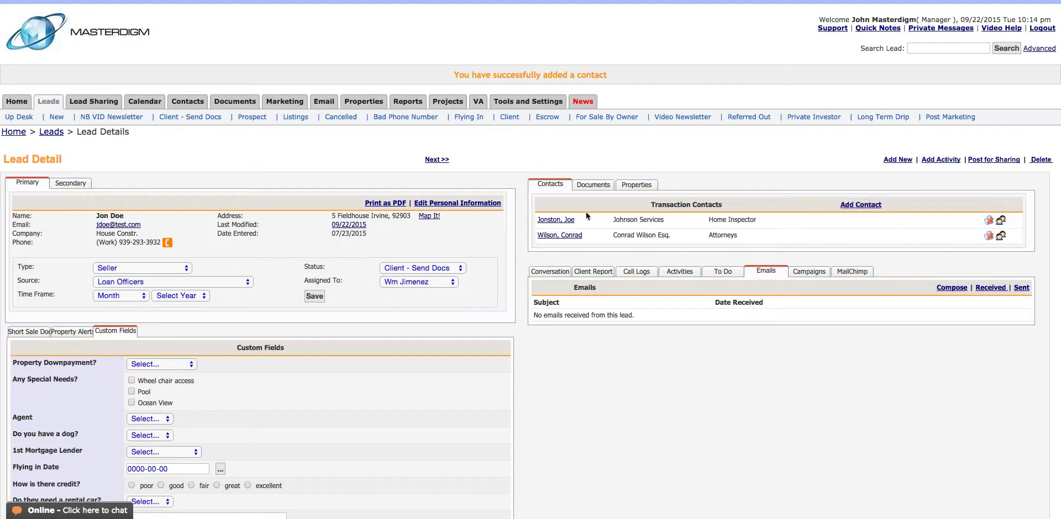
# Review the transaction contacts' details, the lead's documents, and its matching property criteria and associated properties.
pyautogui.moveTo(563, 221)
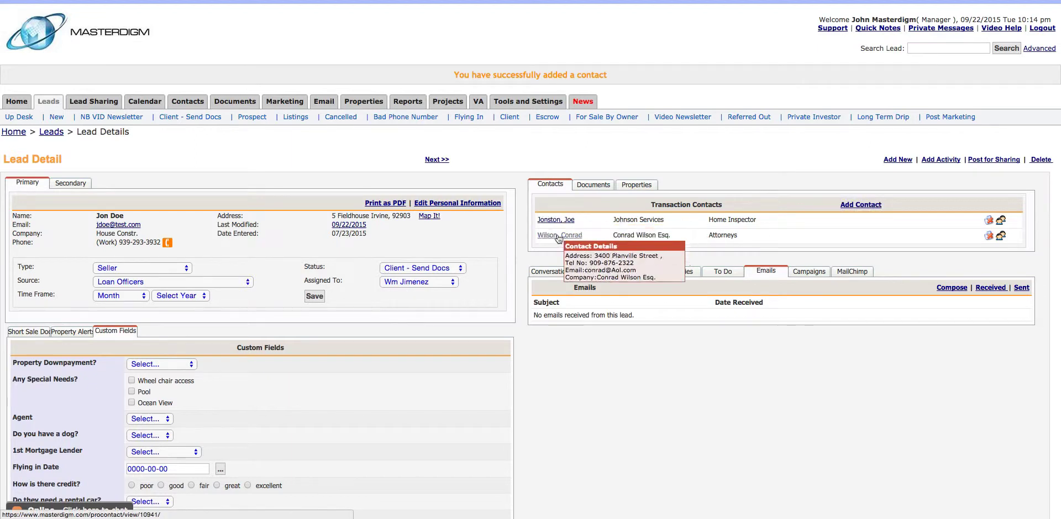
pyautogui.moveTo(549, 242)
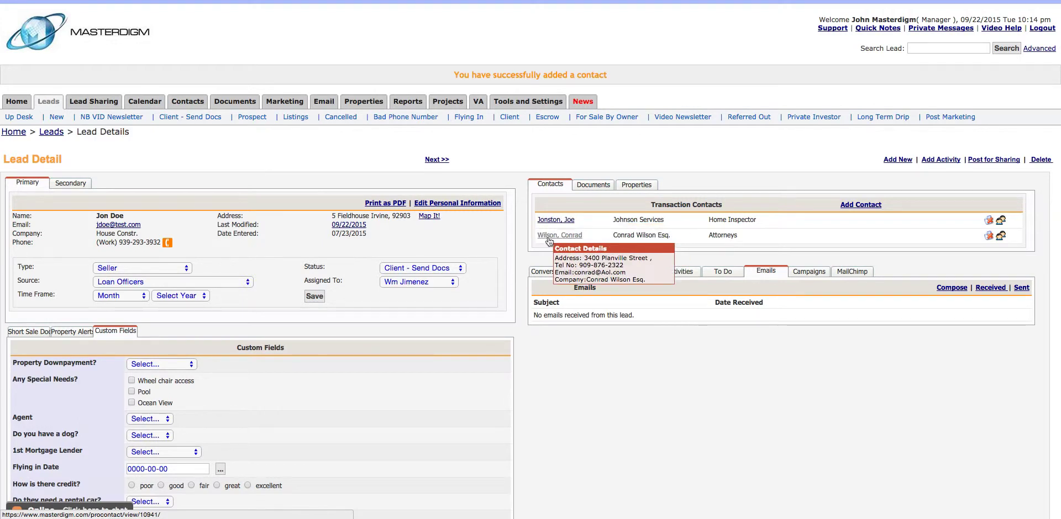
pyautogui.click(599, 186)
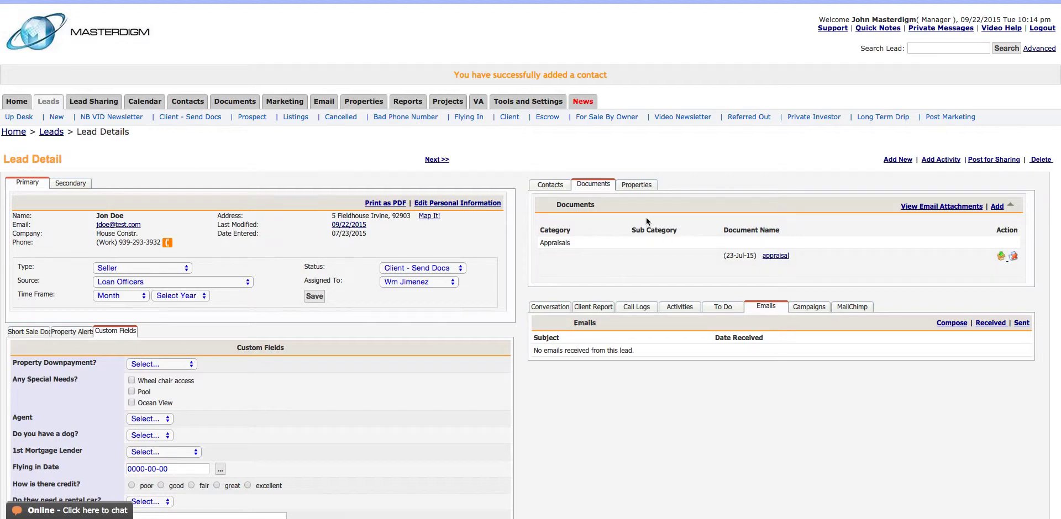
pyautogui.click(634, 187)
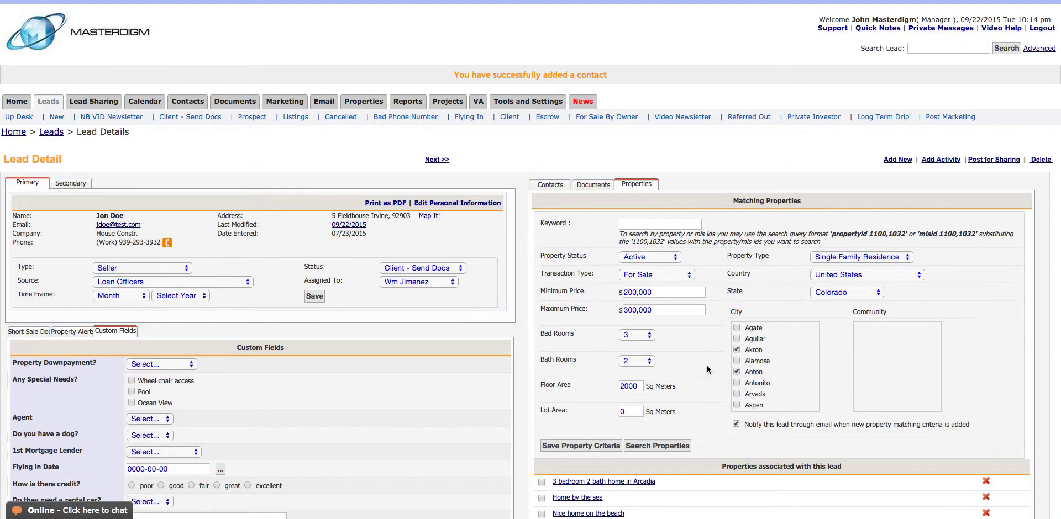
pyautogui.scroll(-5, 705, 366)
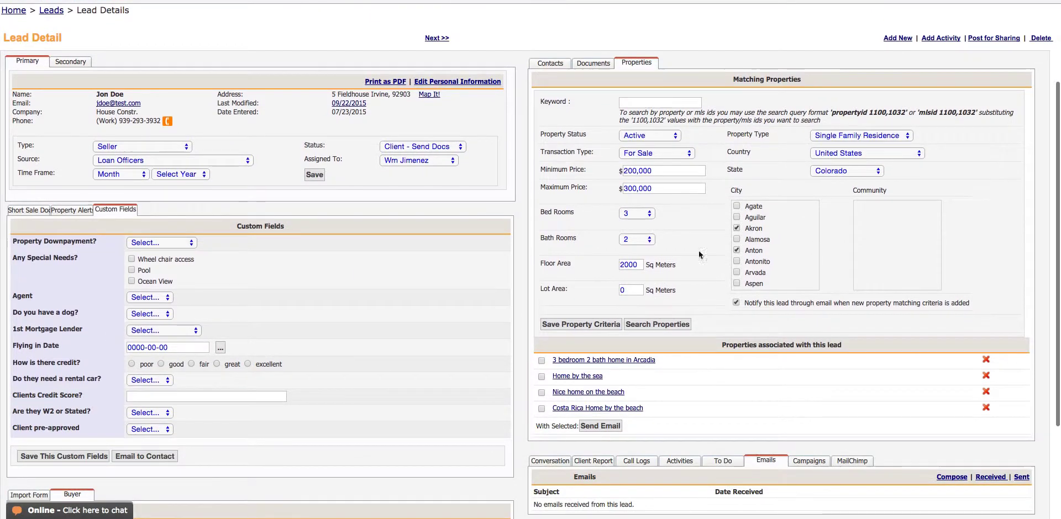
pyautogui.click(551, 63)
pyautogui.click(583, 68)
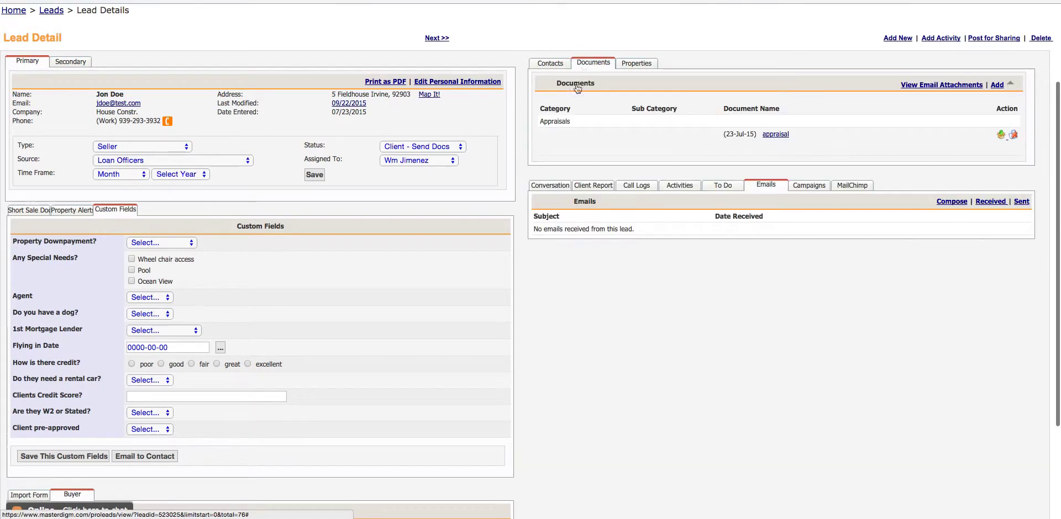
pyautogui.click(553, 66)
# Add the preset note "Left Message on Recorder" to the lead's conversation log.
pyautogui.click(552, 150)
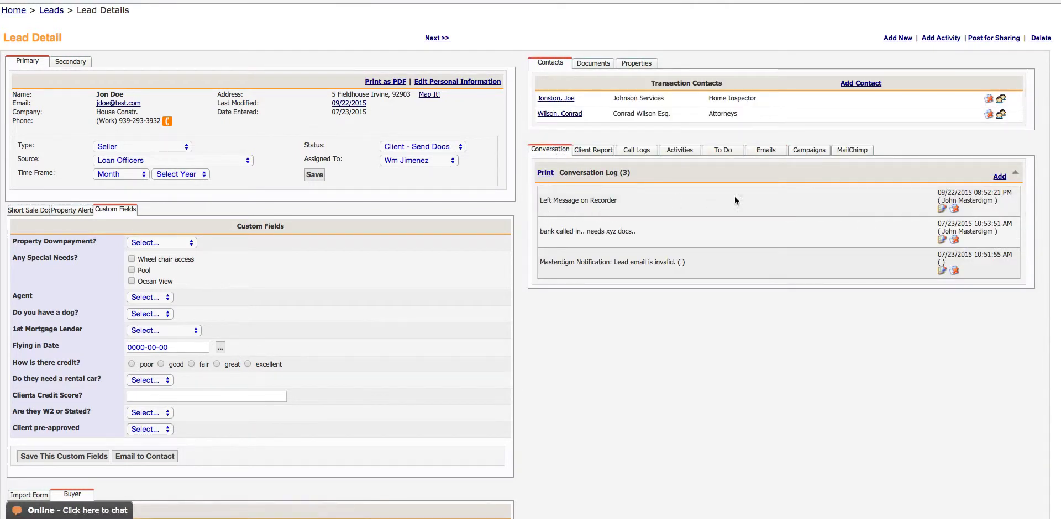
pyautogui.click(999, 176)
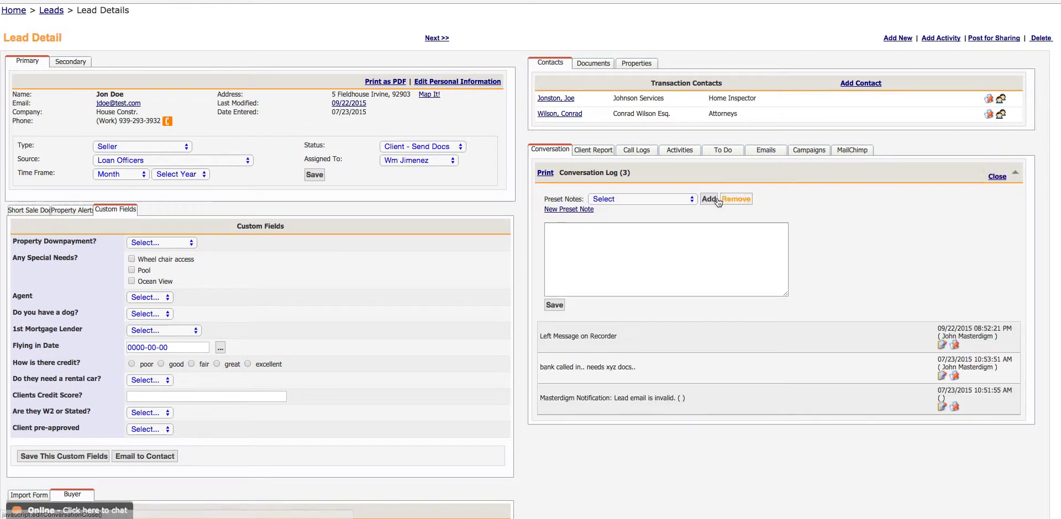
pyautogui.click(614, 201)
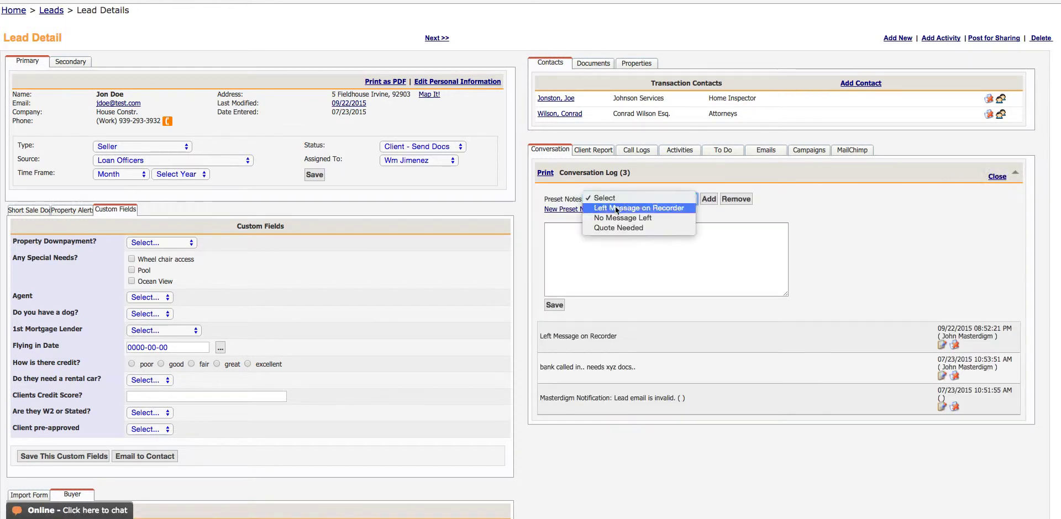
pyautogui.click(618, 210)
pyautogui.click(708, 200)
# Write the note "met at store." and save it to the conversation log.
pyautogui.click(661, 237)
pyautogui.write('met at store.')
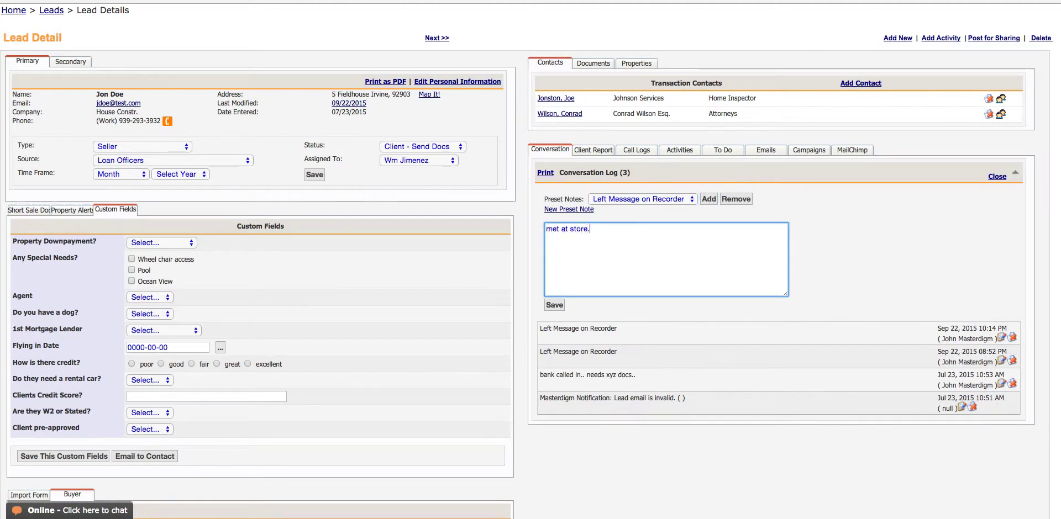
pyautogui.click(554, 305)
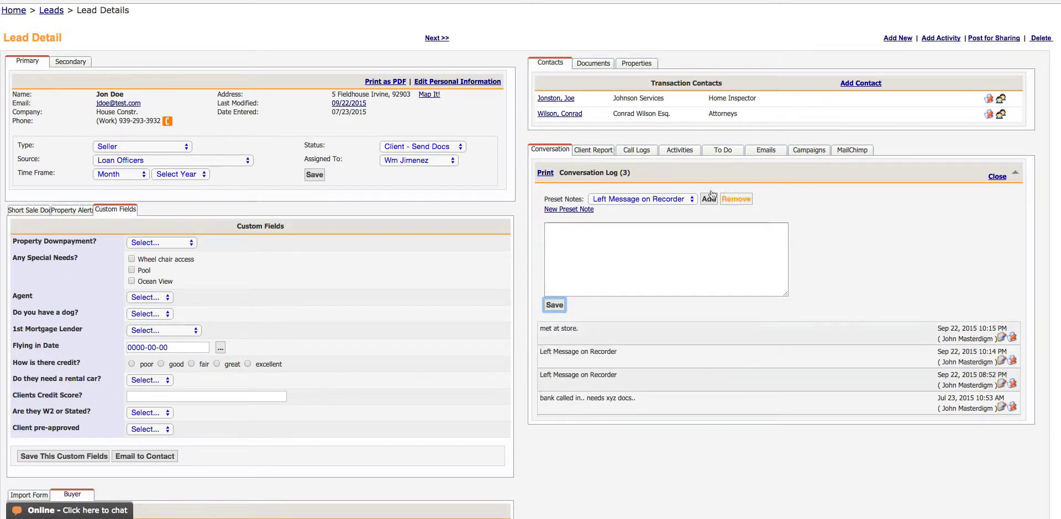
# Review the lead's client report and call logs.
pyautogui.click(585, 152)
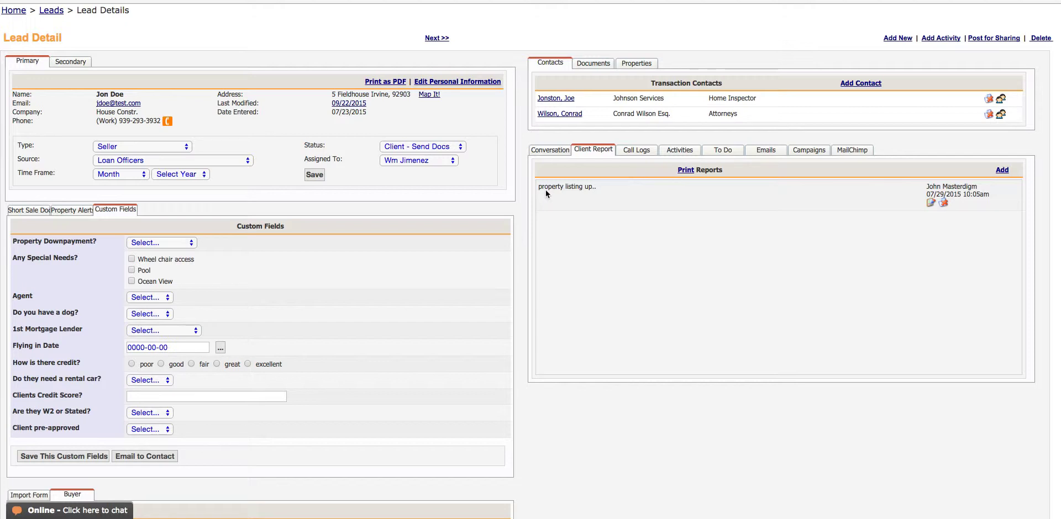
pyautogui.click(629, 158)
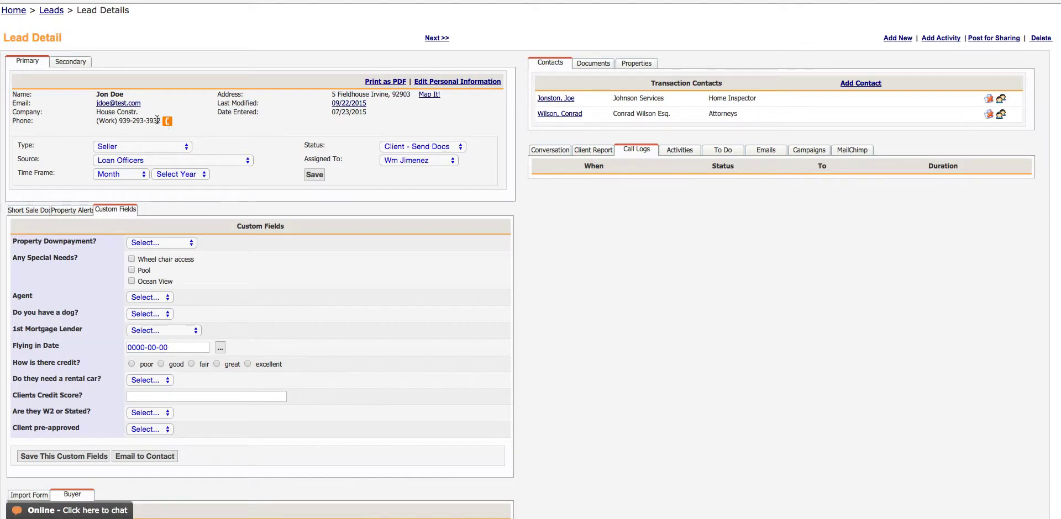
pyautogui.moveTo(127, 120); pyautogui.dragTo(145, 120)
# View the blank new-activity form without saving it, and mark the lead's overdue docs activity as completed.
pyautogui.click(679, 150)
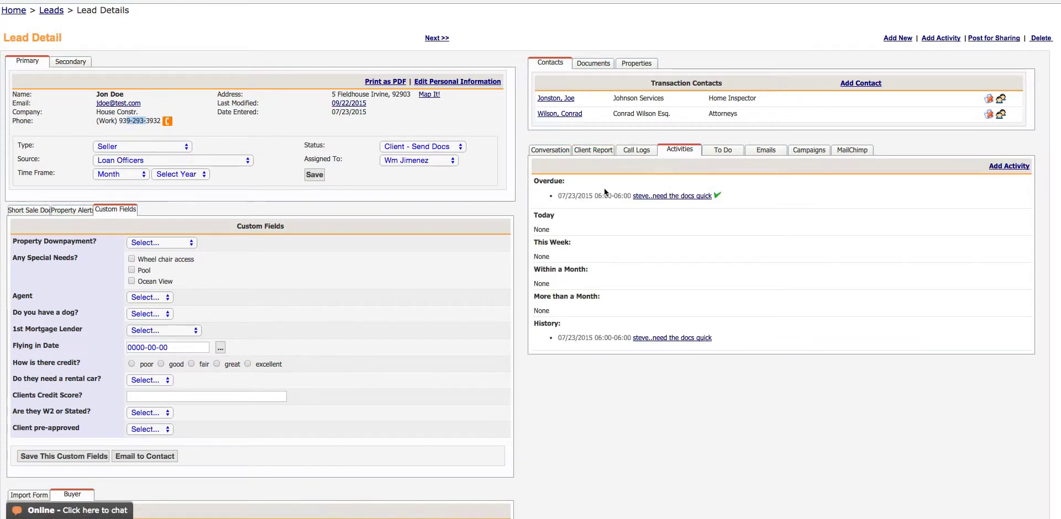
pyautogui.click(1009, 165)
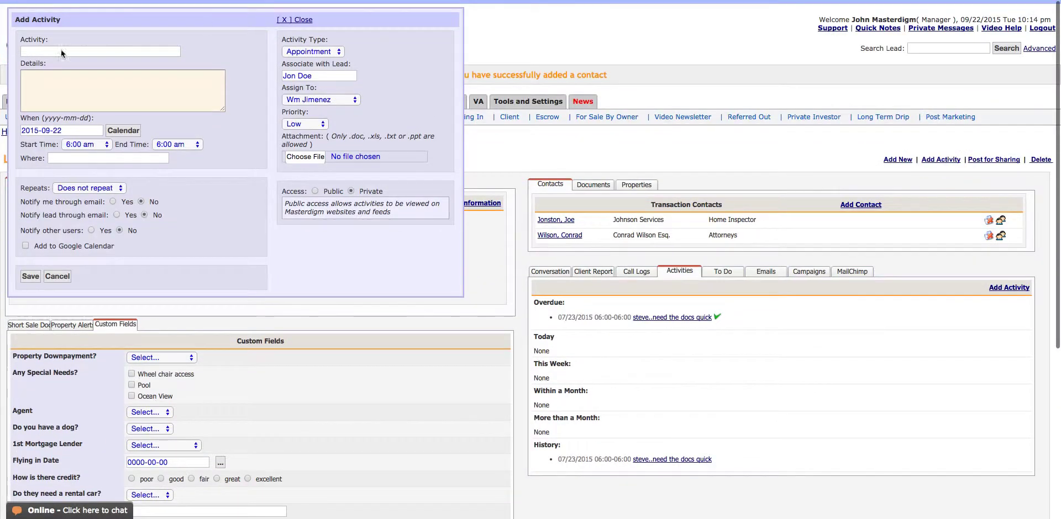
pyautogui.click(310, 21)
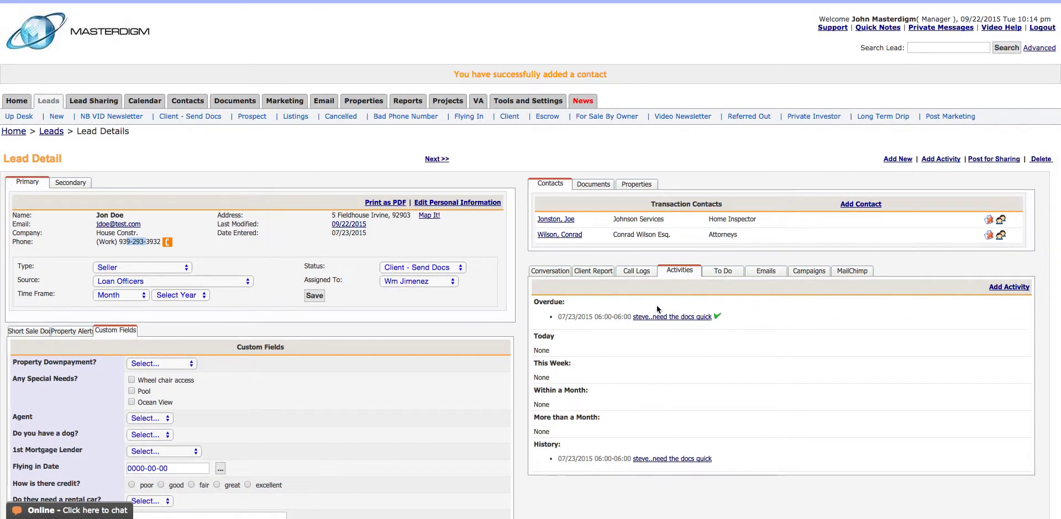
pyautogui.click(717, 317)
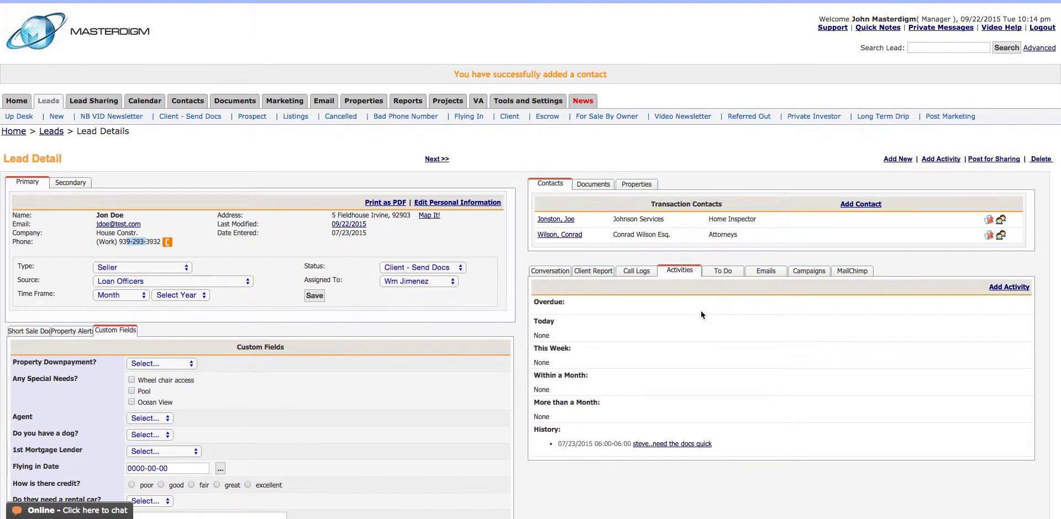
# Examine the activity history in the calendar and return to the lead's details.
pyautogui.click(146, 103)
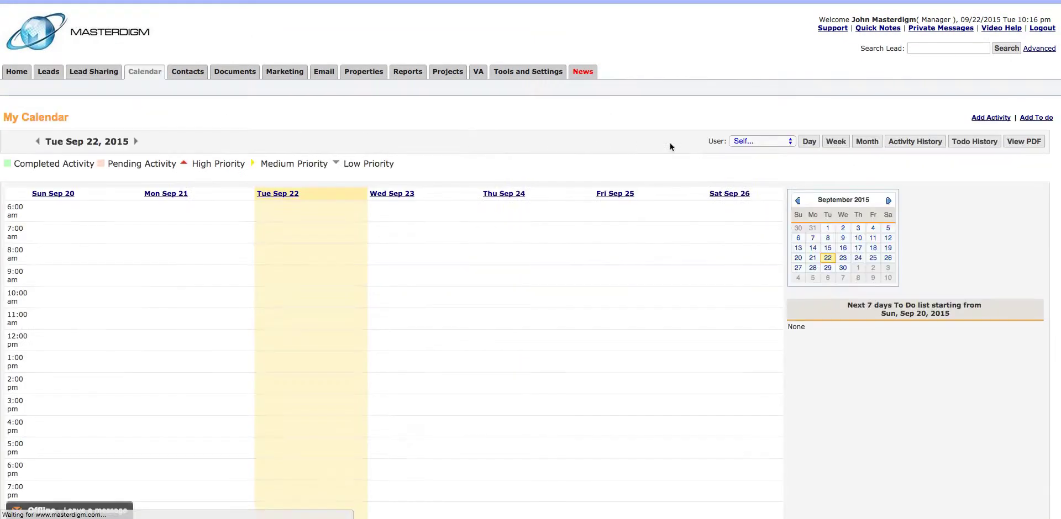
pyautogui.click(894, 143)
pyautogui.scroll(-5, 647, 271)
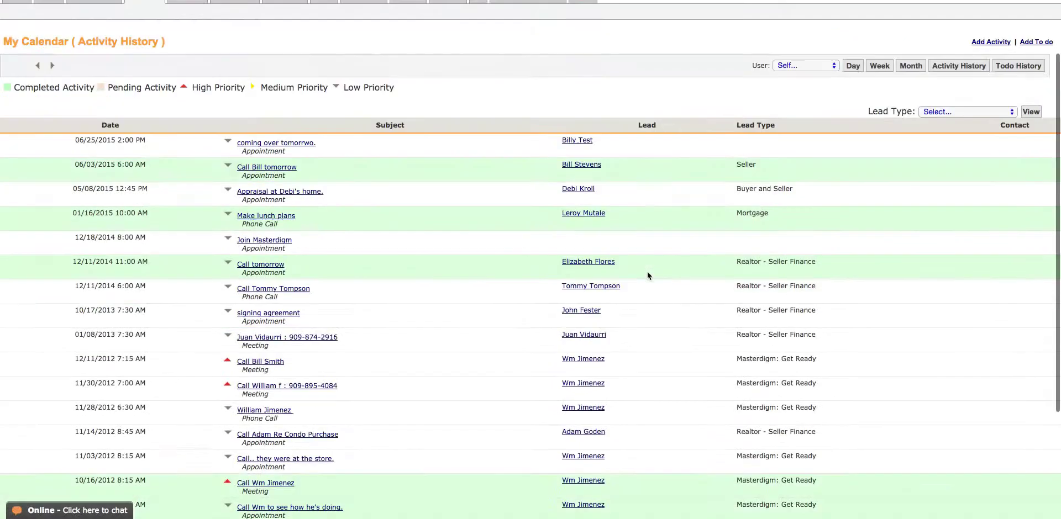
pyautogui.scroll(5, 647, 270)
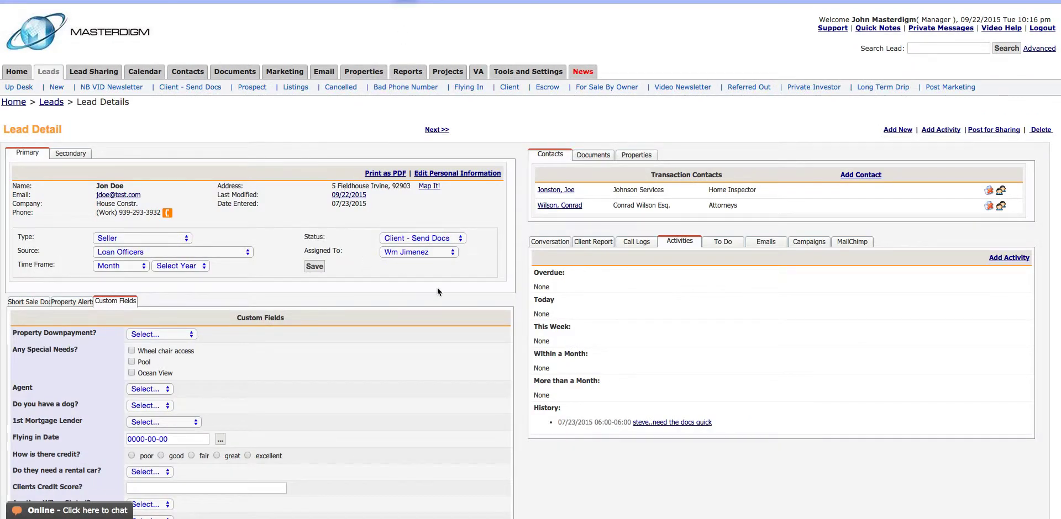
# View the lead's to-do list and the blank to-do form, closing the form without saving.
pyautogui.click(710, 242)
pyautogui.click(713, 259)
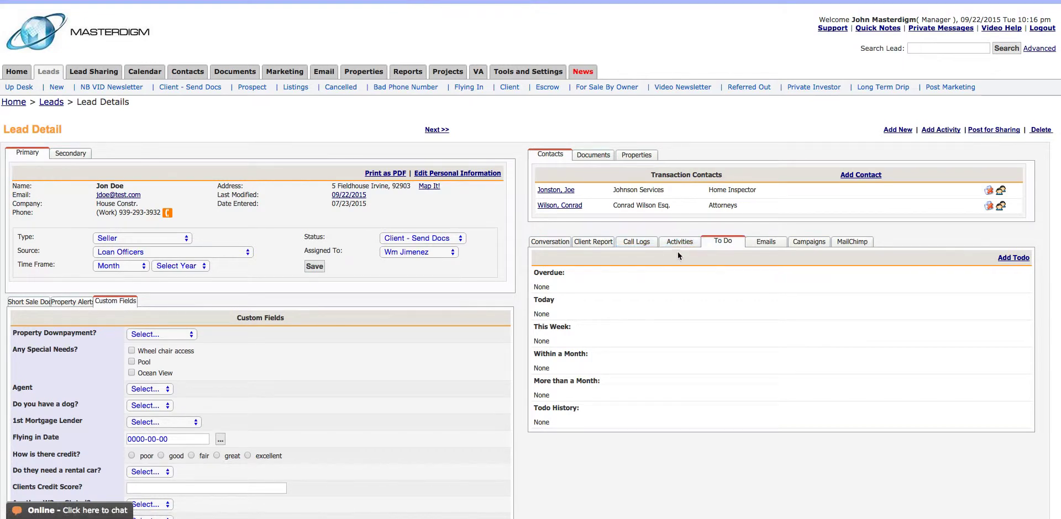
pyautogui.click(1013, 258)
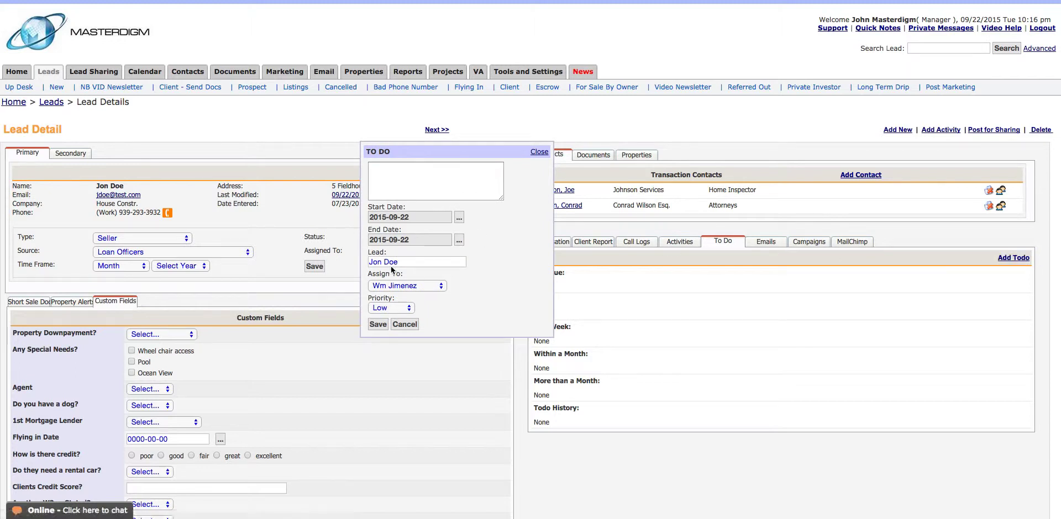
pyautogui.click(539, 152)
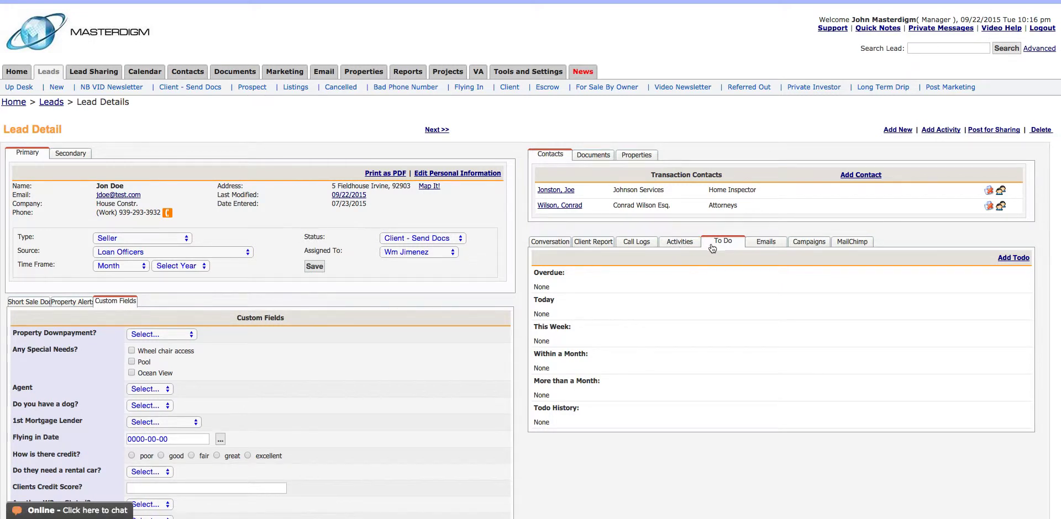
# Start composing a new email to the lead from the lead's email section.
pyautogui.click(762, 246)
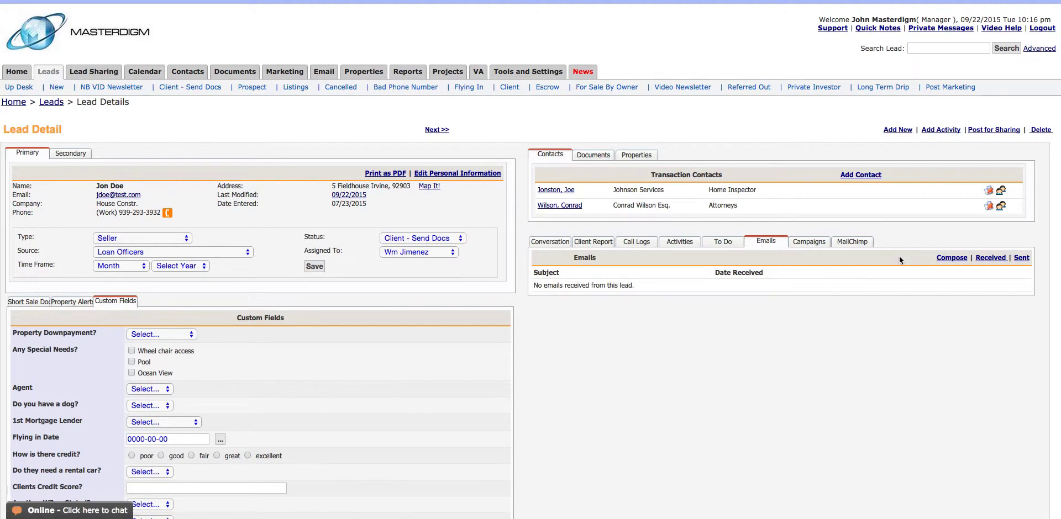
pyautogui.click(951, 258)
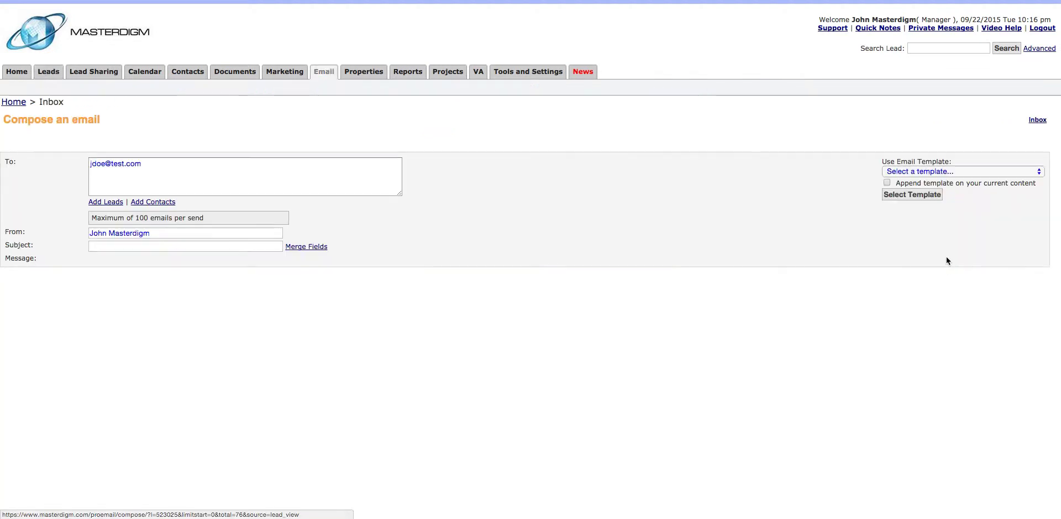
# Load the Video Marketing Sample template into the email being composed to the lead.
pyautogui.click(906, 172)
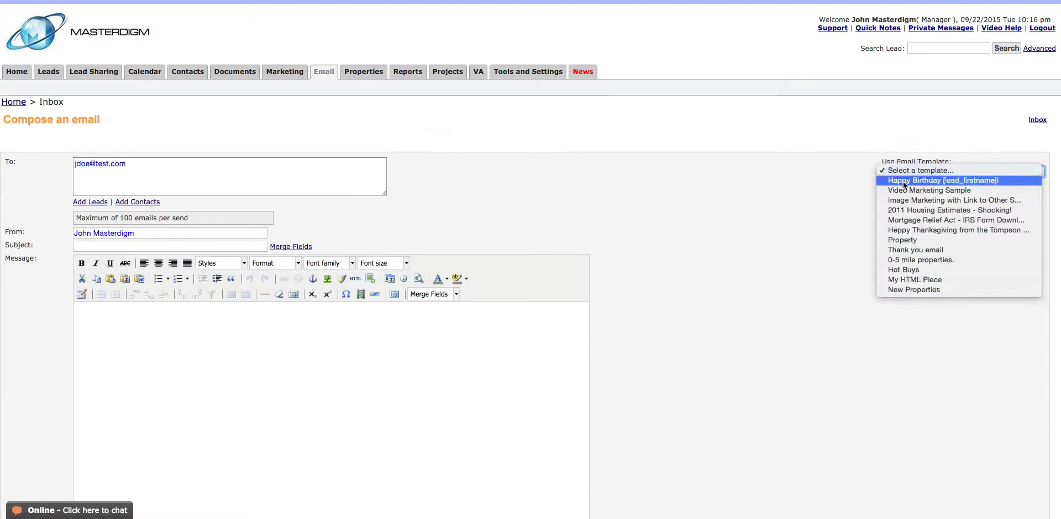
pyautogui.click(902, 192)
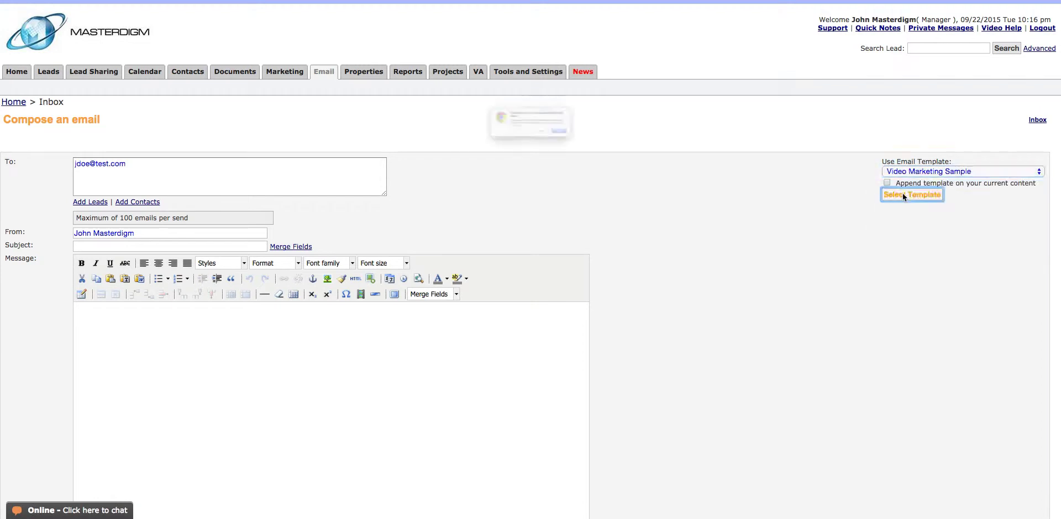
pyautogui.click(903, 194)
pyautogui.click(613, 151)
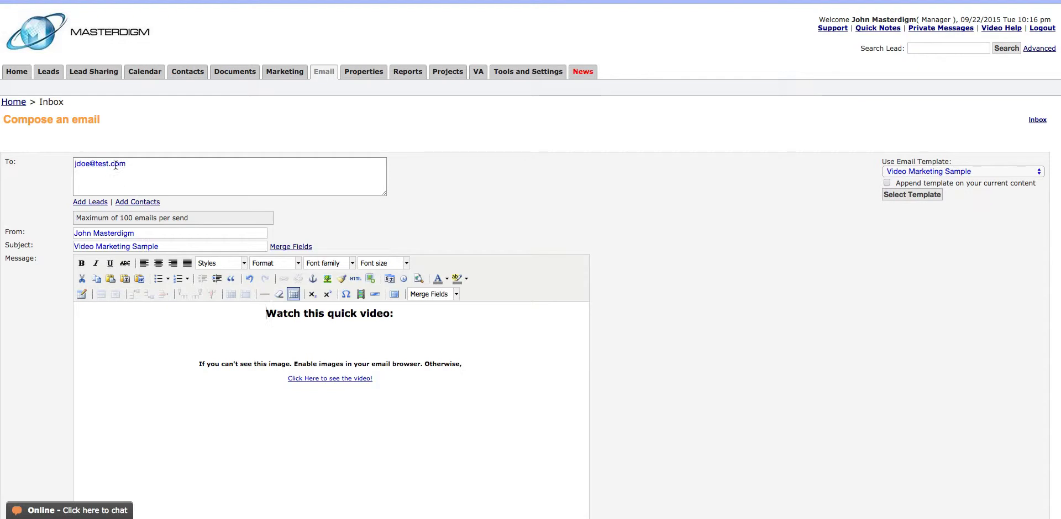
# Review the email's recipient, message and sending options, check the other available templates, and return to the lead's details without sending.
pyautogui.moveTo(78, 164); pyautogui.dragTo(102, 164)
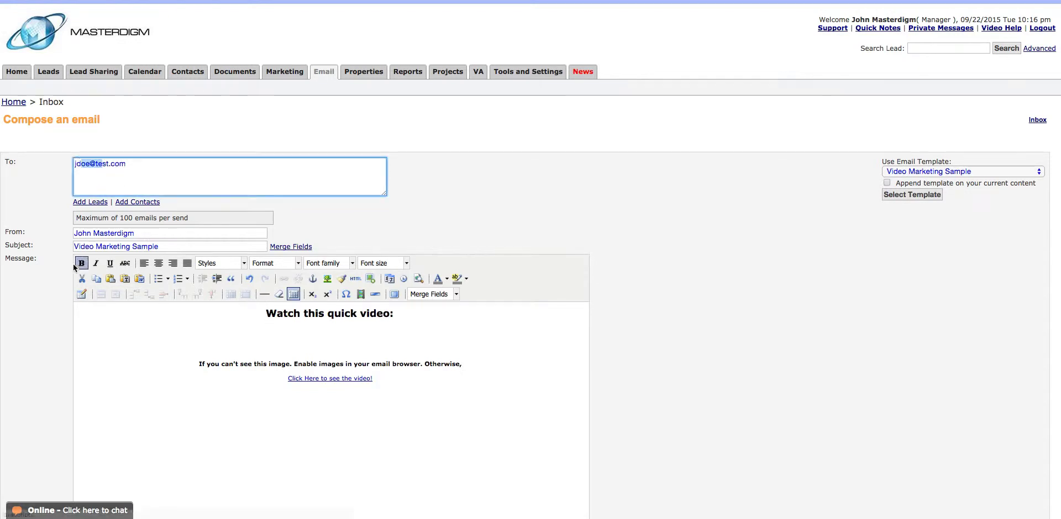
pyautogui.scroll(-2, 55, 290)
pyautogui.scroll(-1, 55, 292)
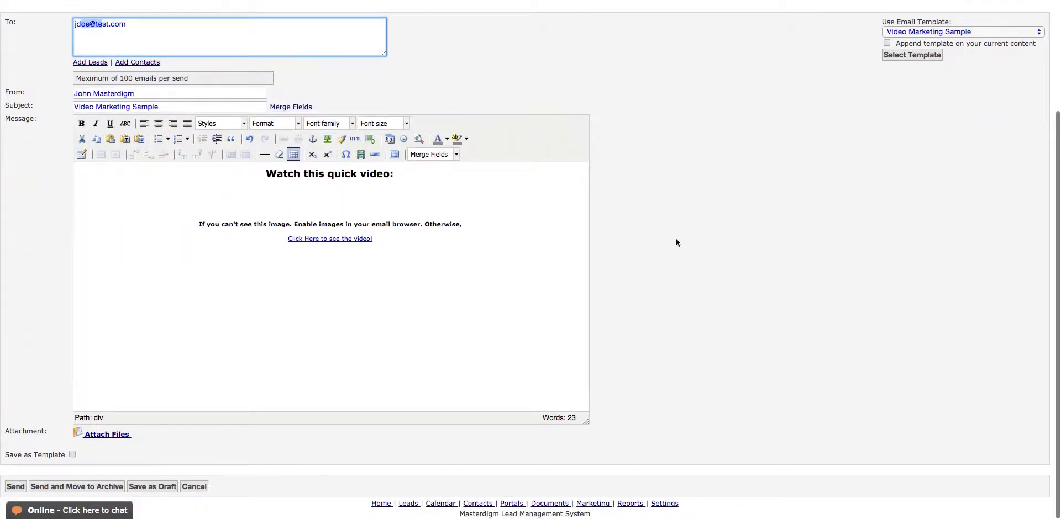
pyautogui.scroll(3, 737, 223)
pyautogui.click(926, 170)
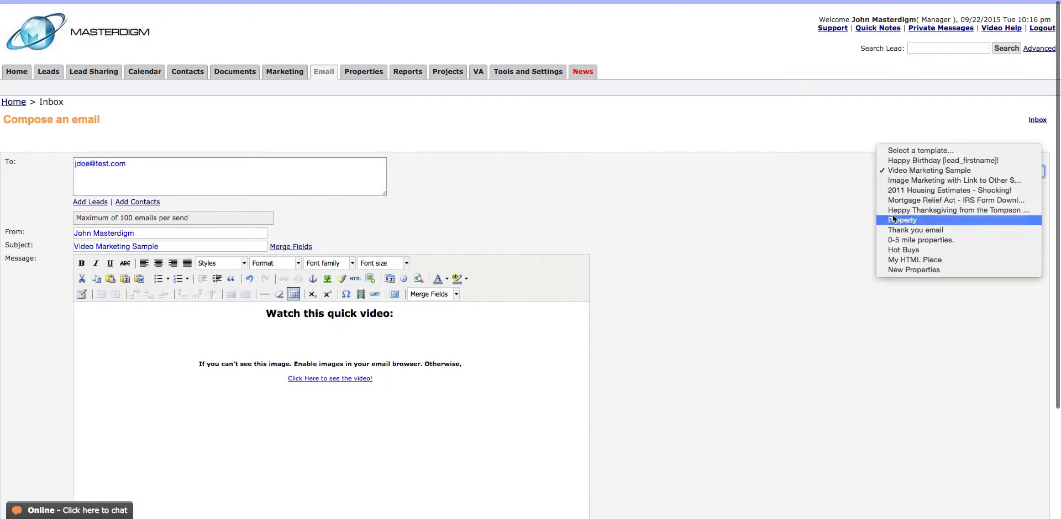
pyautogui.click(829, 234)
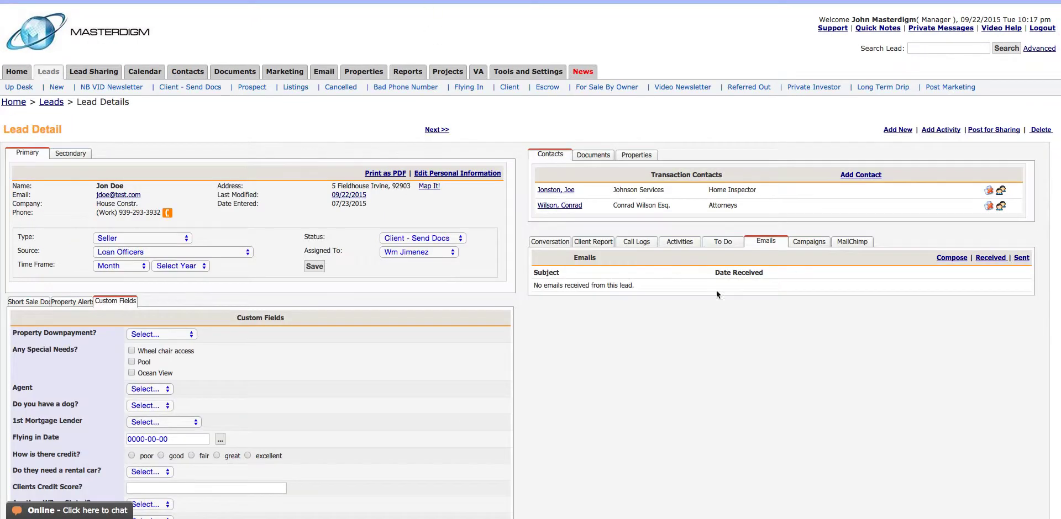
# Open the lead's campaigns, choose Monthly Campaign from the drip campaigns, and switch the campaign type to Newsletter.
pyautogui.click(815, 243)
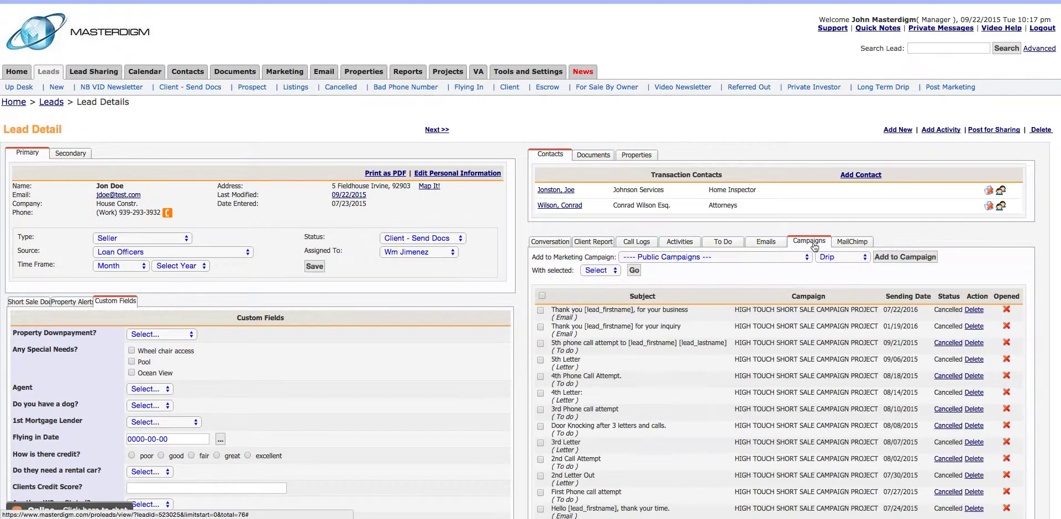
pyautogui.click(661, 257)
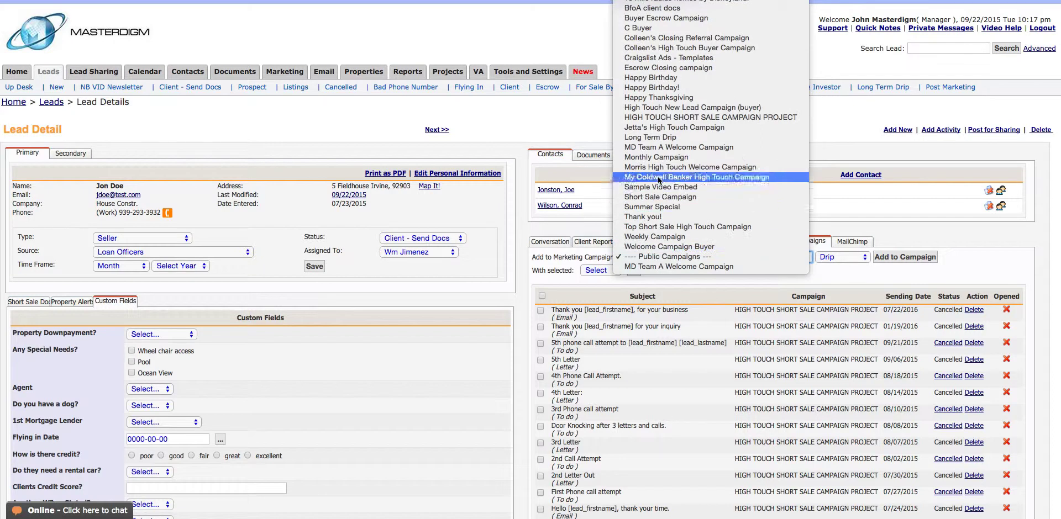
pyautogui.click(656, 158)
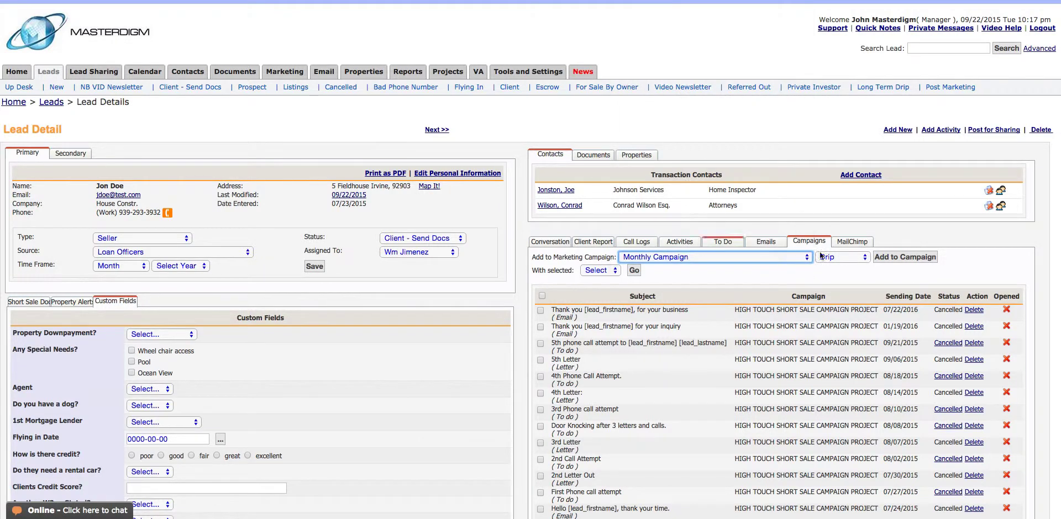
pyautogui.click(840, 257)
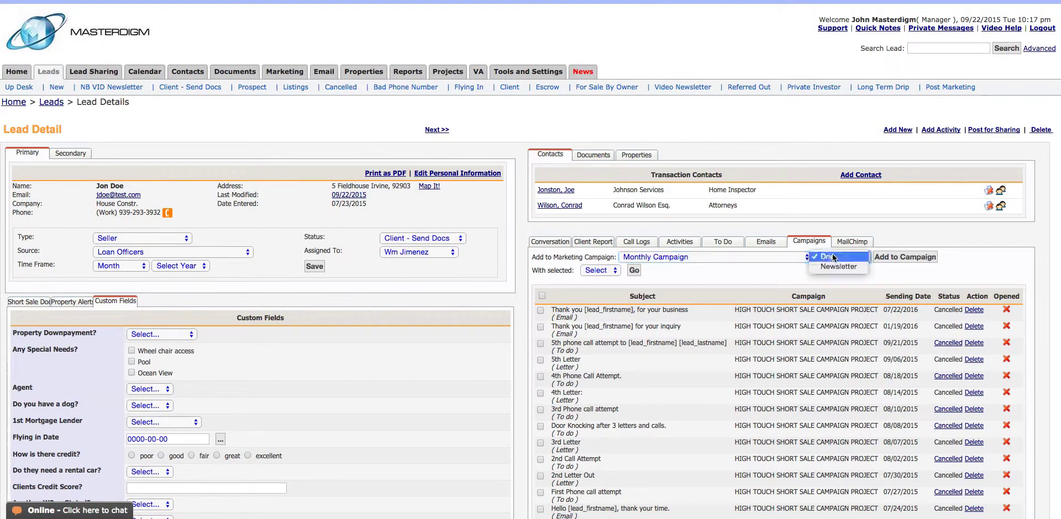
pyautogui.click(832, 266)
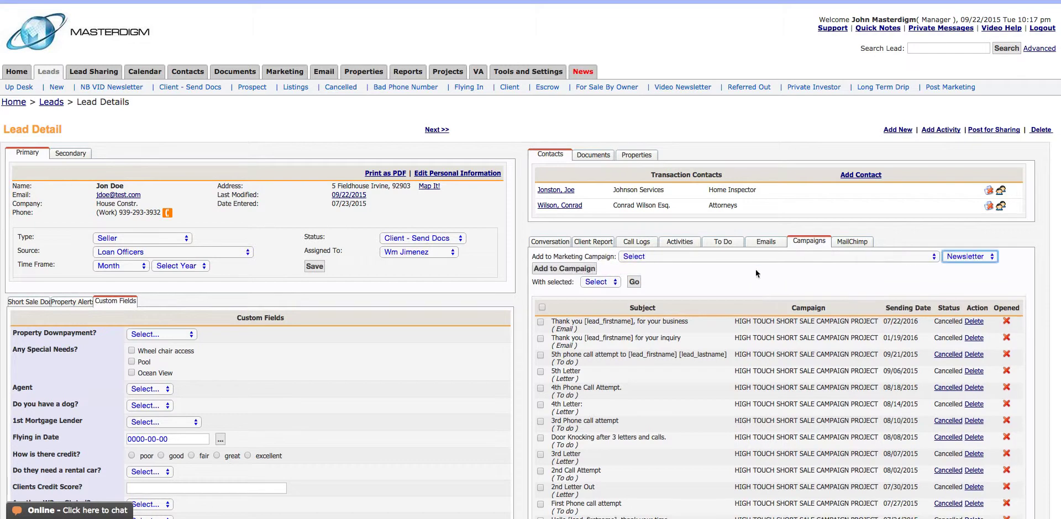
# Choose Weekly Property Updates as the newsletter campaign for the lead without adding the lead to it.
pyautogui.click(707, 258)
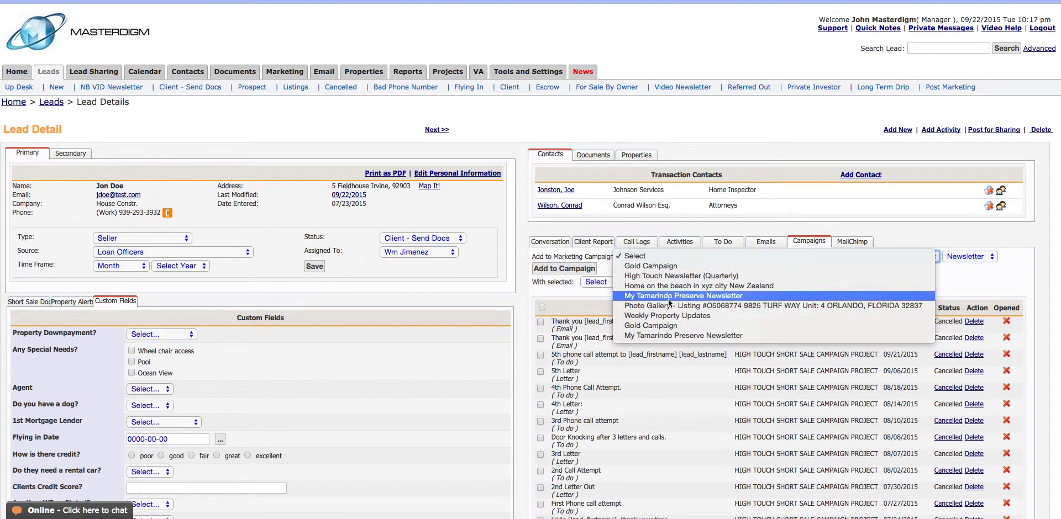
pyautogui.click(668, 297)
pyautogui.click(679, 257)
pyautogui.click(669, 276)
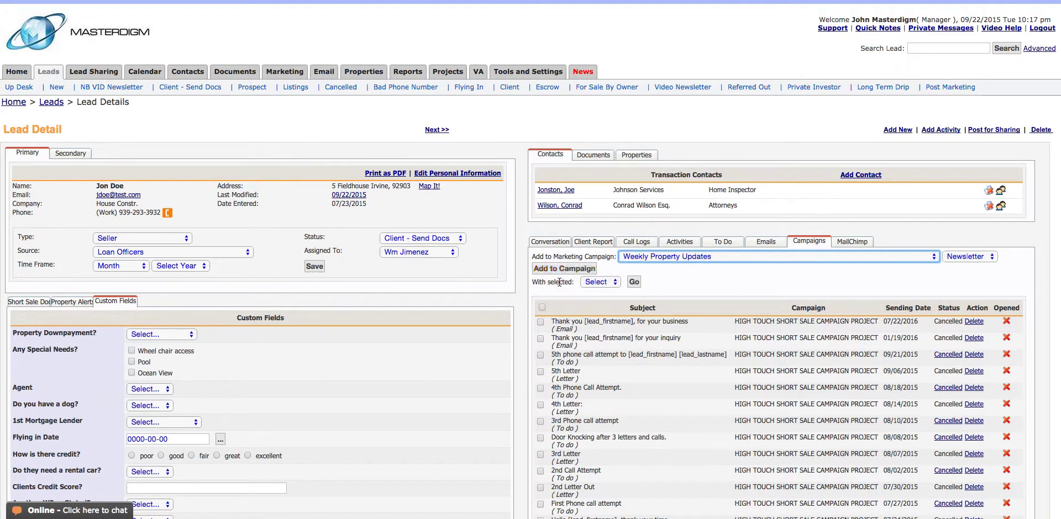
# Examine the lead's list of campaign items with their sending dates, statuses and opened marks.
pyautogui.scroll(-5, 521, 346)
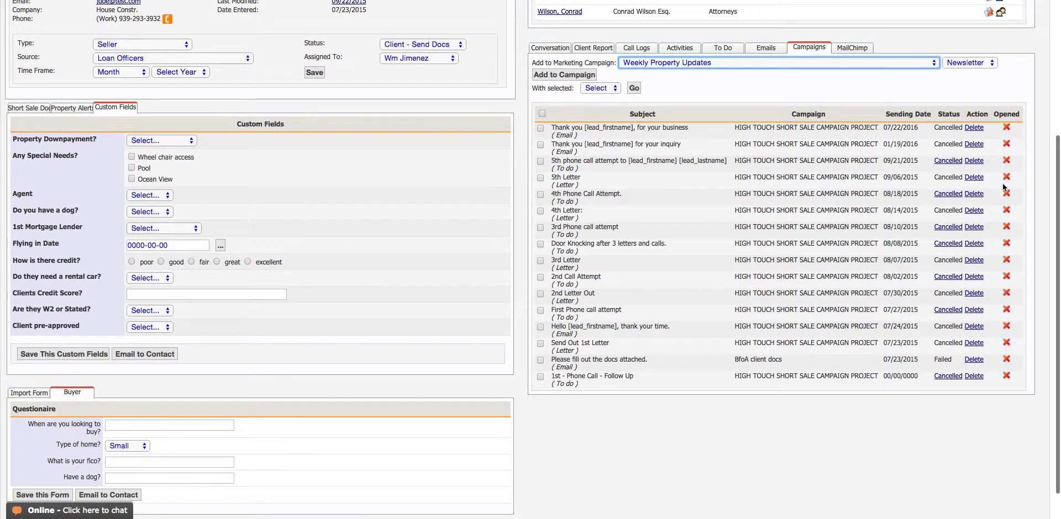
pyautogui.scroll(4, 916, 311)
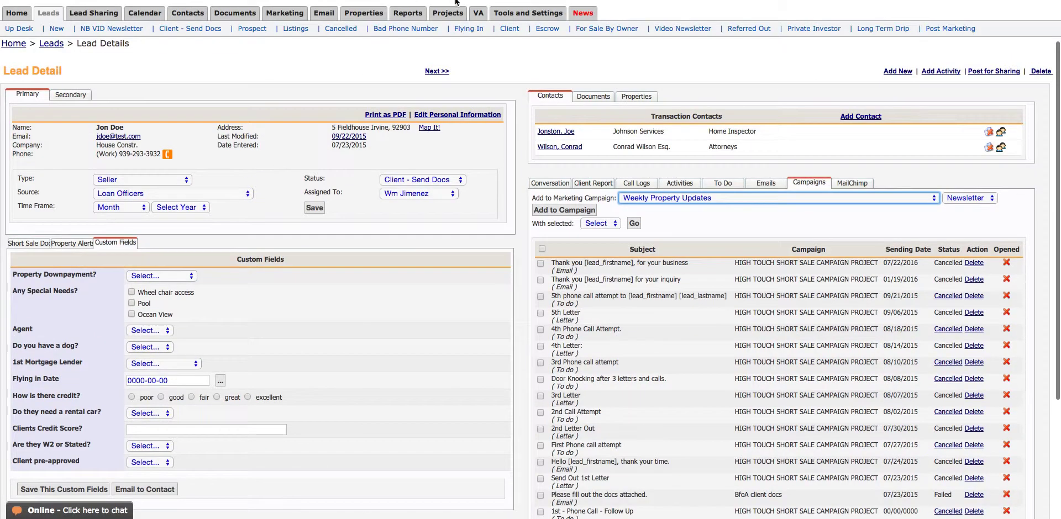
pyautogui.scroll(2, 452, 1)
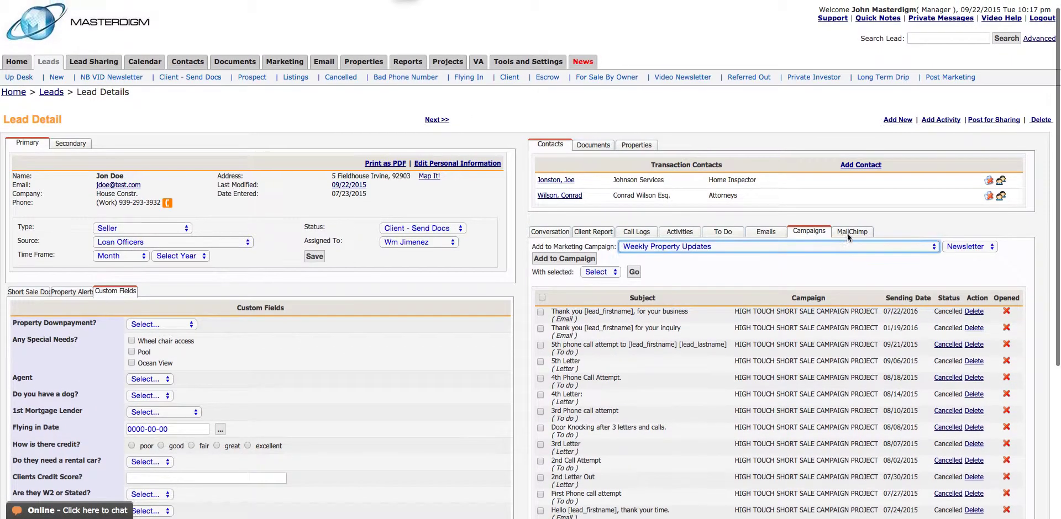
# View the lead's MailChimp section and highlight the message shown there.
pyautogui.click(848, 232)
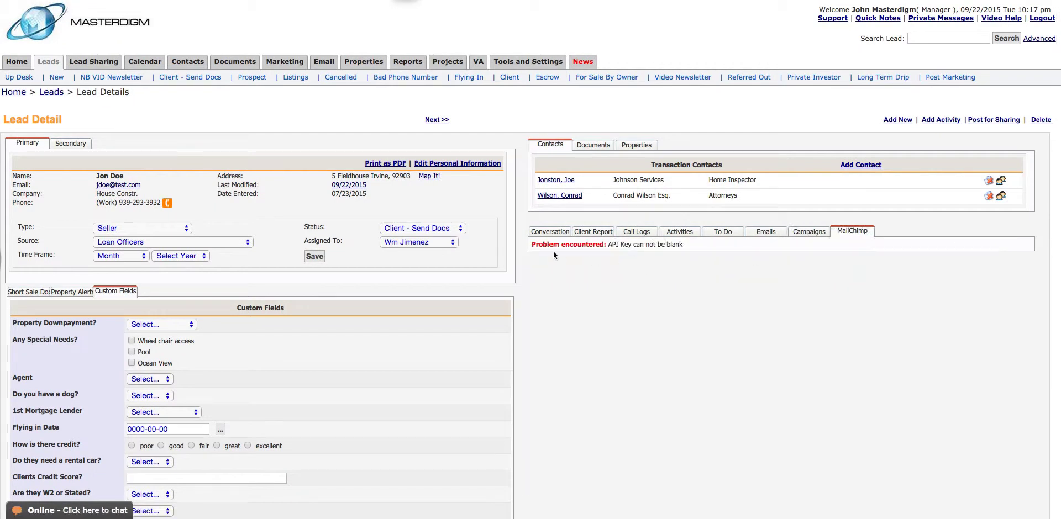
pyautogui.moveTo(527, 244); pyautogui.dragTo(683, 246)
pyautogui.click(672, 252)
pyautogui.scroll(-1, 604, 251)
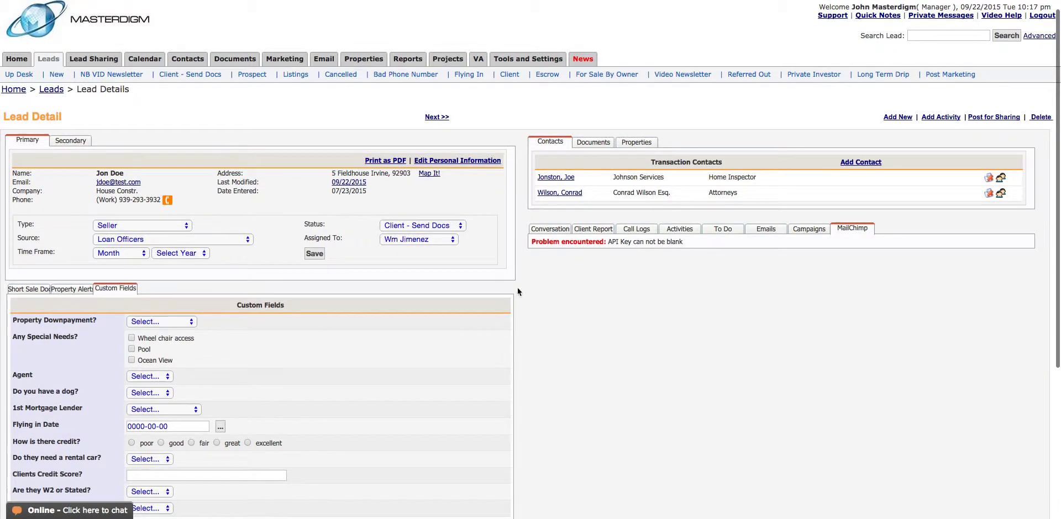
pyautogui.scroll(-1, 376, 319)
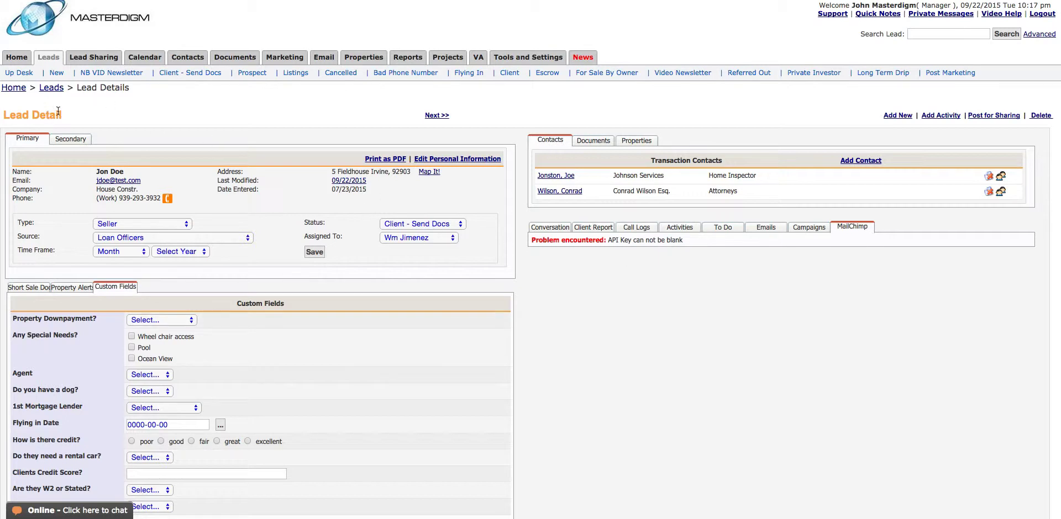
# Open the outbound email settings from the home page, show the Mailgun fields, and return to the first lead's details without activating.
pyautogui.click(17, 60)
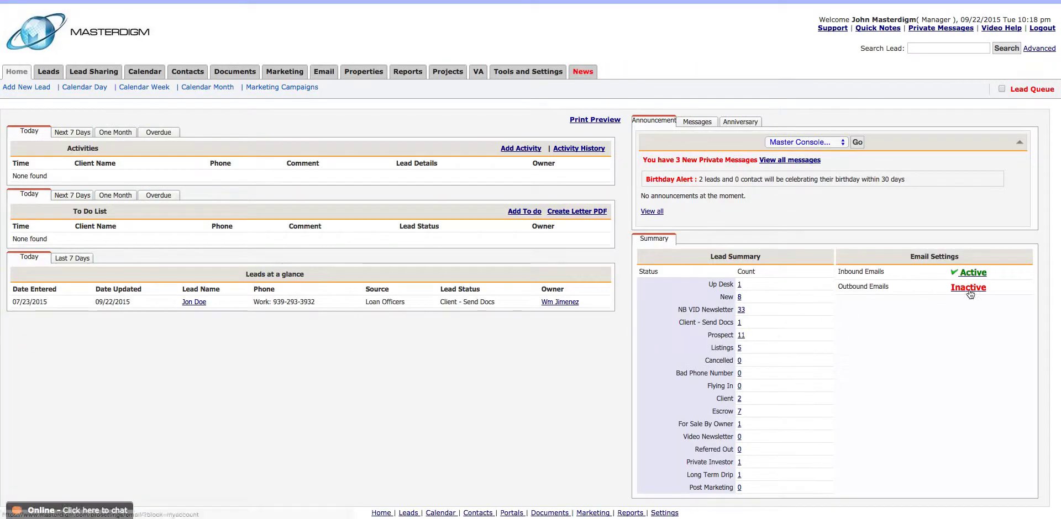
pyautogui.click(967, 287)
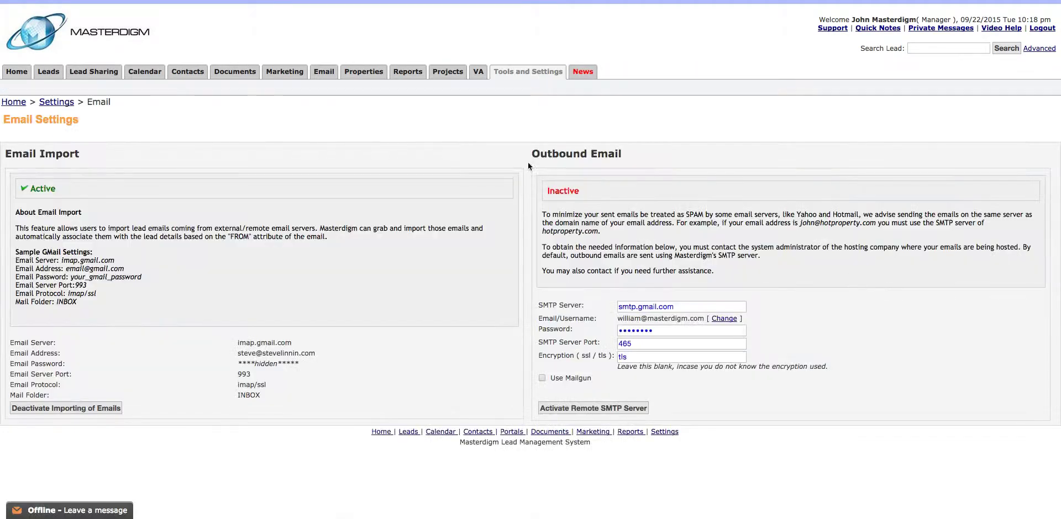
pyautogui.click(542, 378)
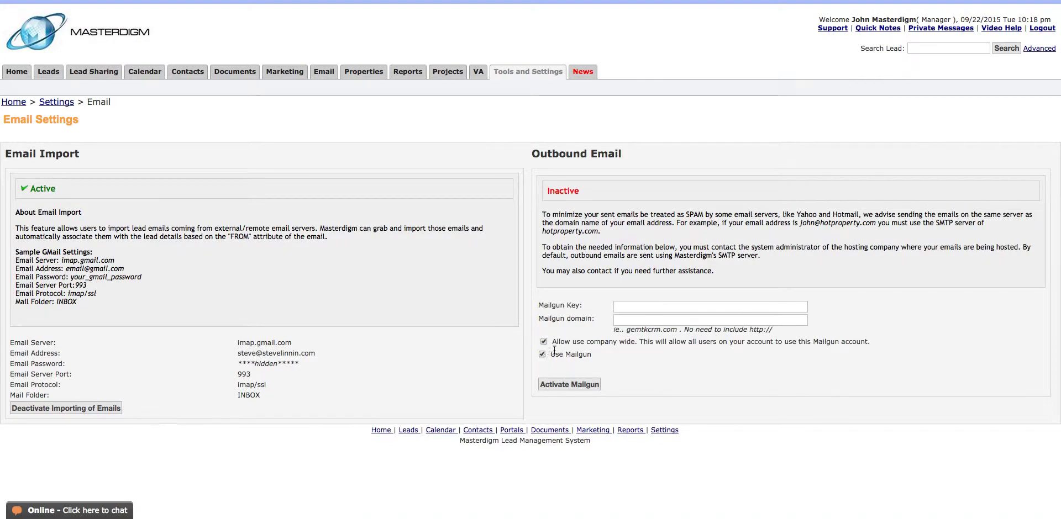
pyautogui.click(43, 75)
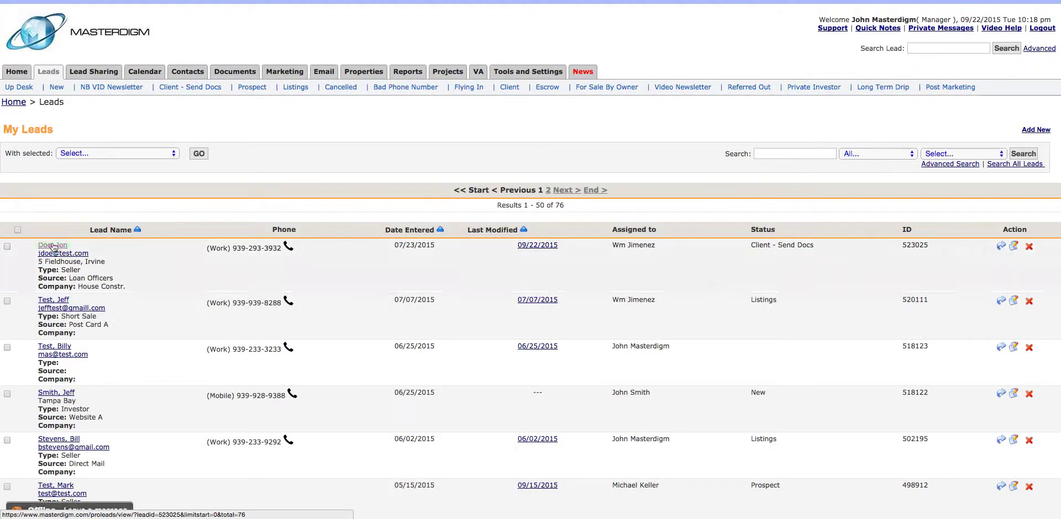
pyautogui.click(53, 245)
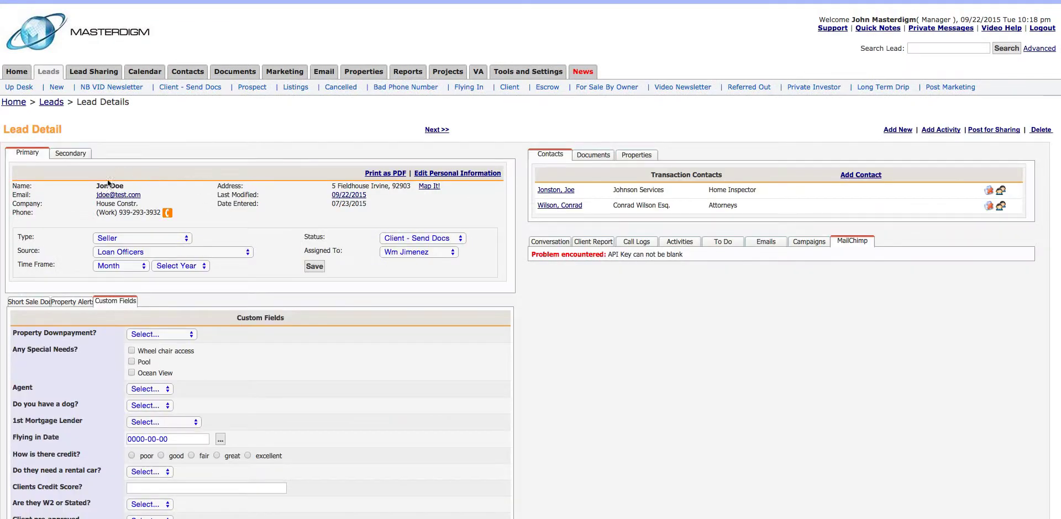
# Examine the lead's custom fields and the available type, source, time frame and status options without changing them.
pyautogui.scroll(-3, 290, 306)
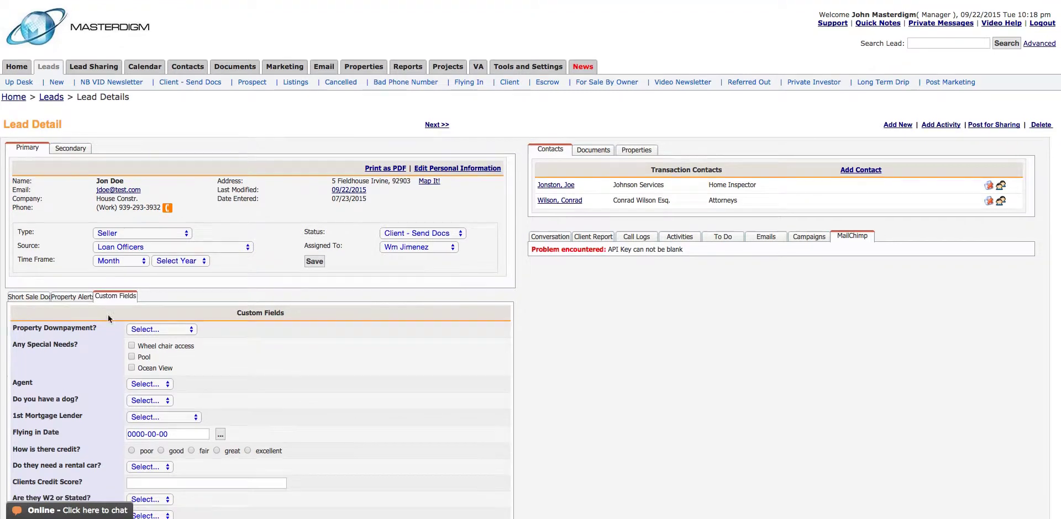
pyautogui.scroll(-2, 80, 316)
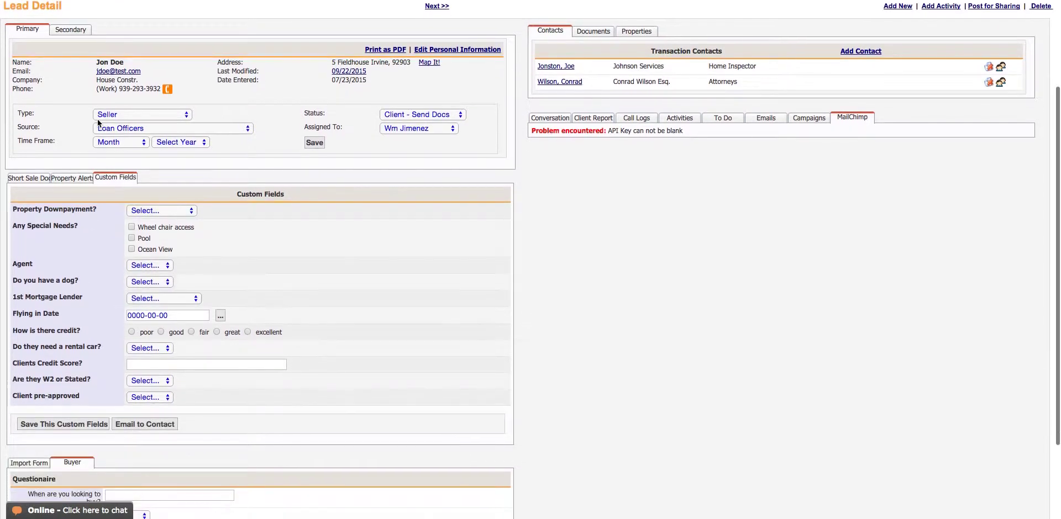
pyautogui.click(104, 115)
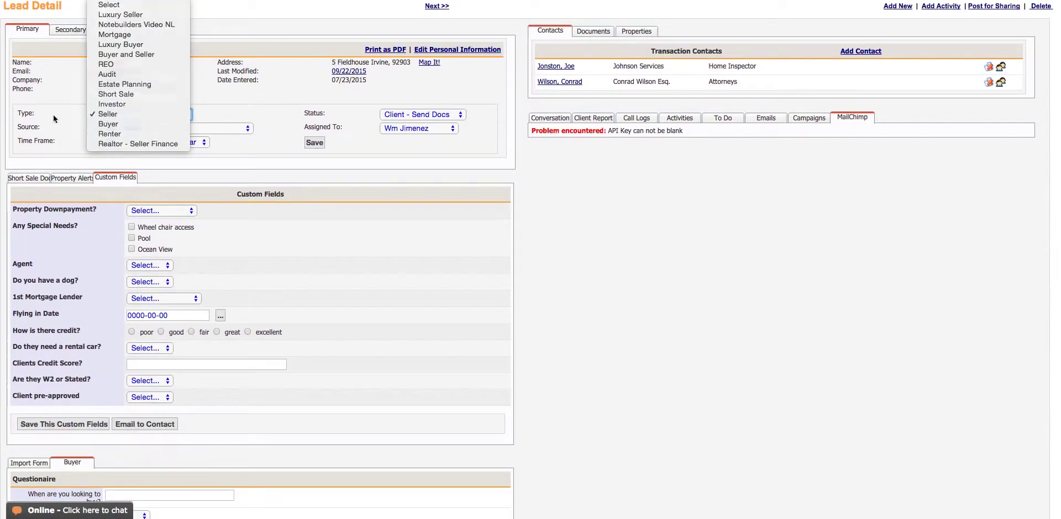
pyautogui.click(73, 121)
pyautogui.click(110, 130)
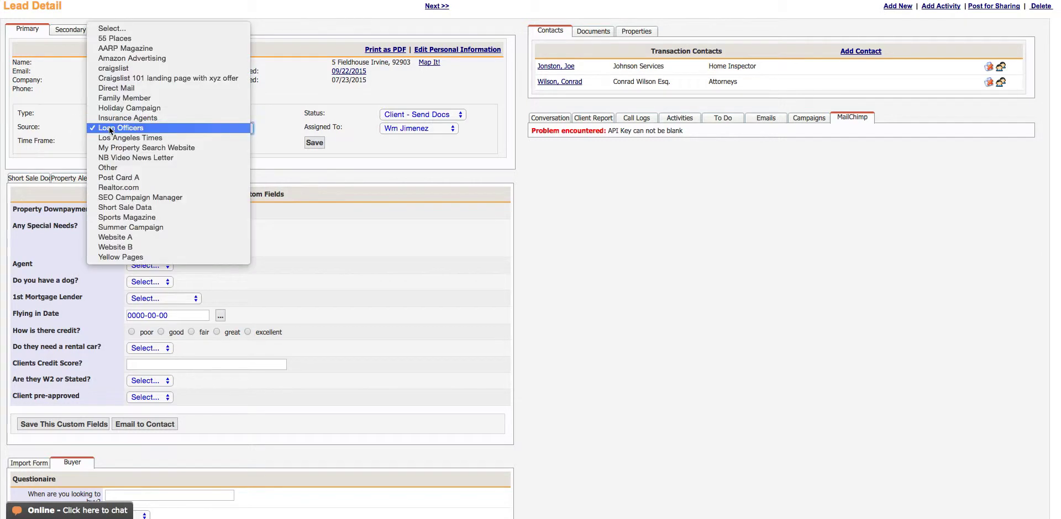
pyautogui.click(61, 135)
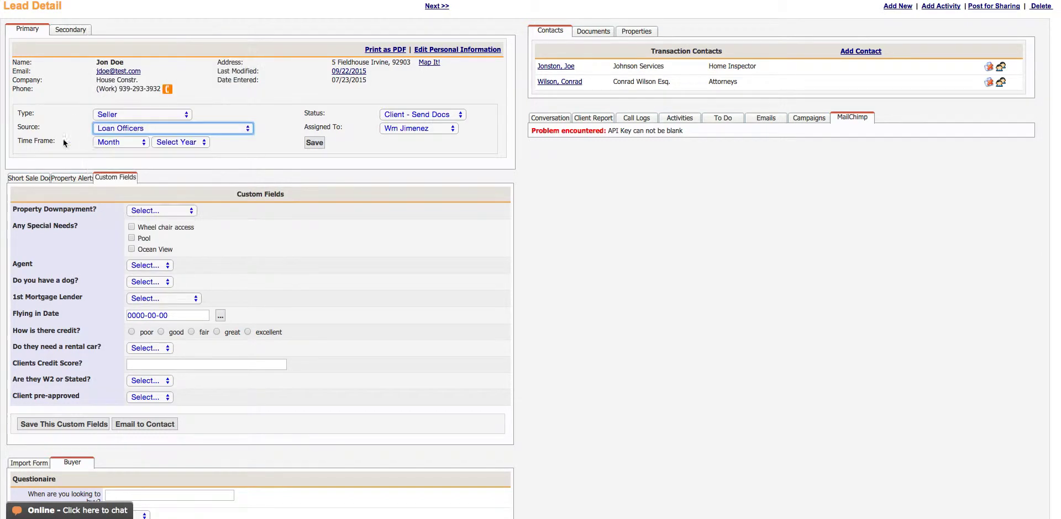
pyautogui.click(131, 142)
pyautogui.click(173, 143)
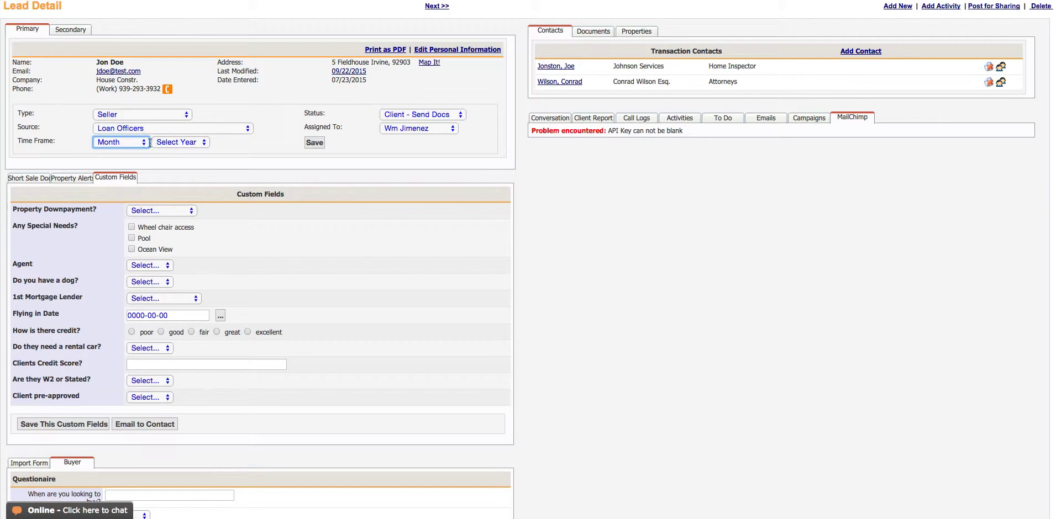
pyautogui.click(406, 115)
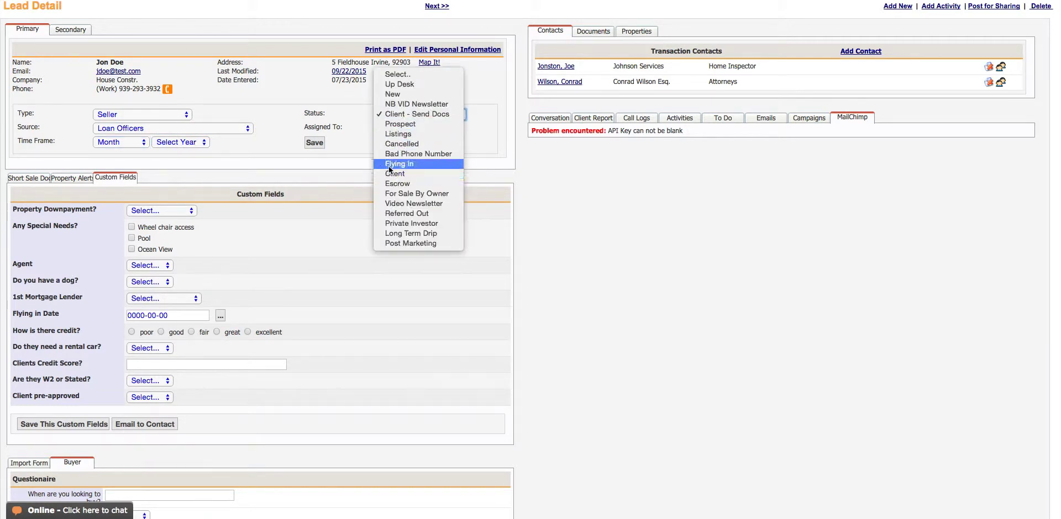
pyautogui.click(357, 162)
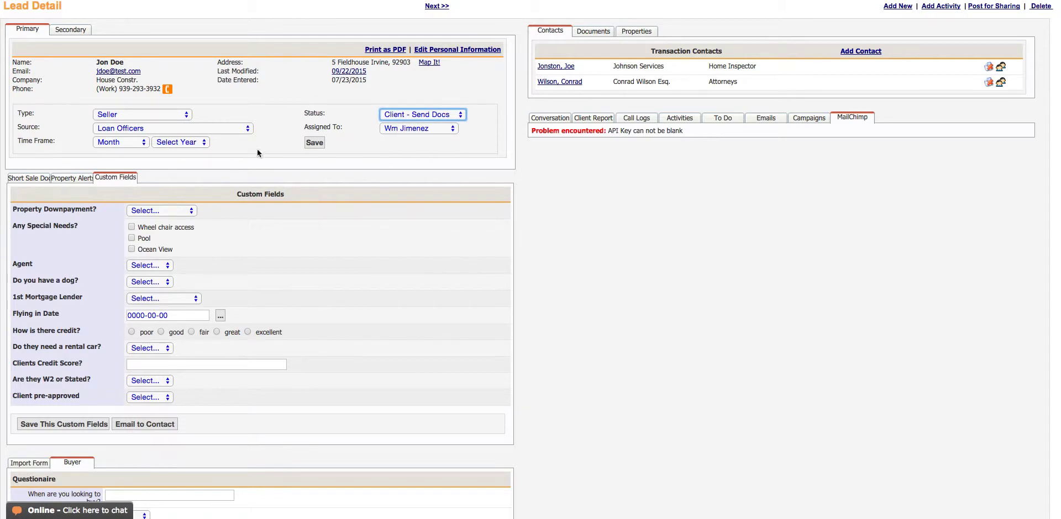
pyautogui.scroll(4, 337, 151)
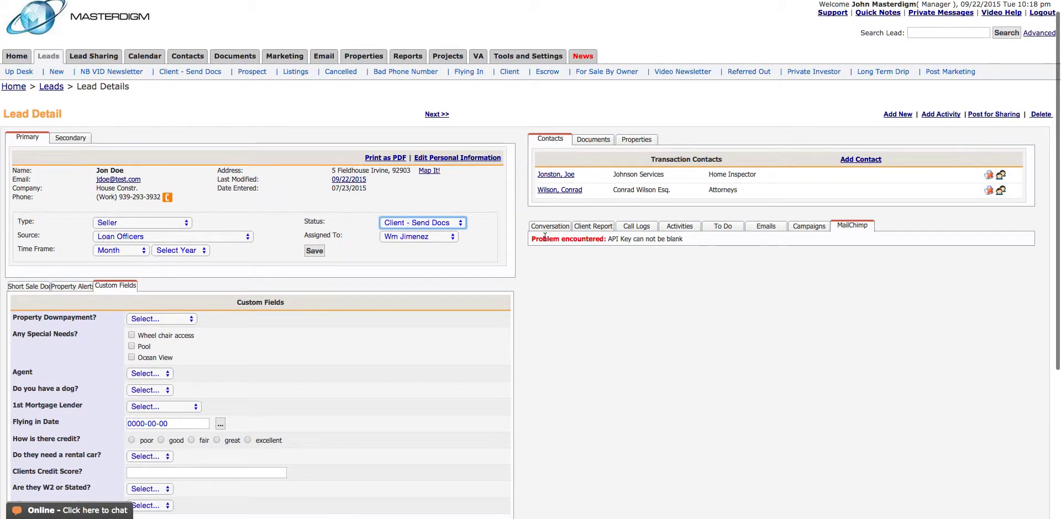
pyautogui.click(447, 0)
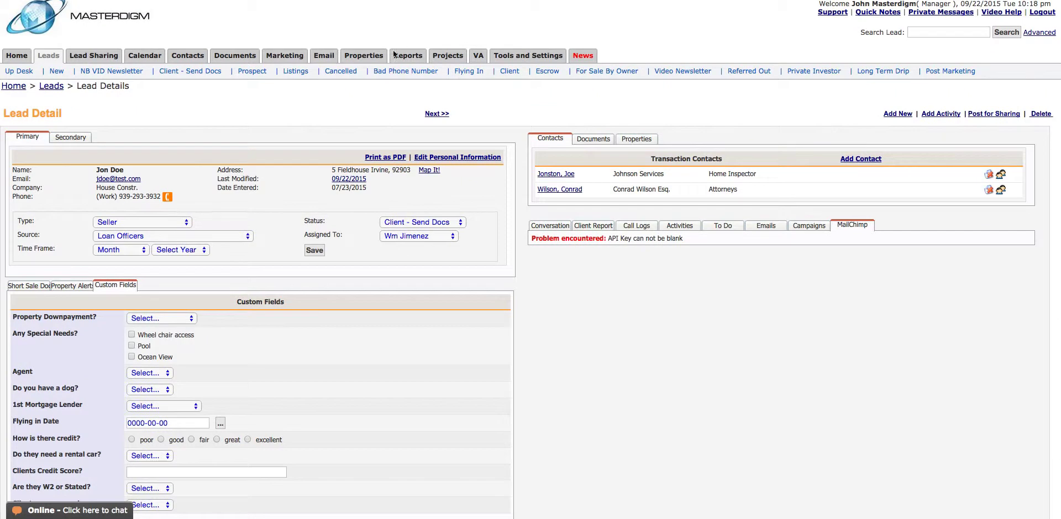
# Advance two leads in the lead details, then open the new activity form and close it without saving.
pyautogui.click(437, 114)
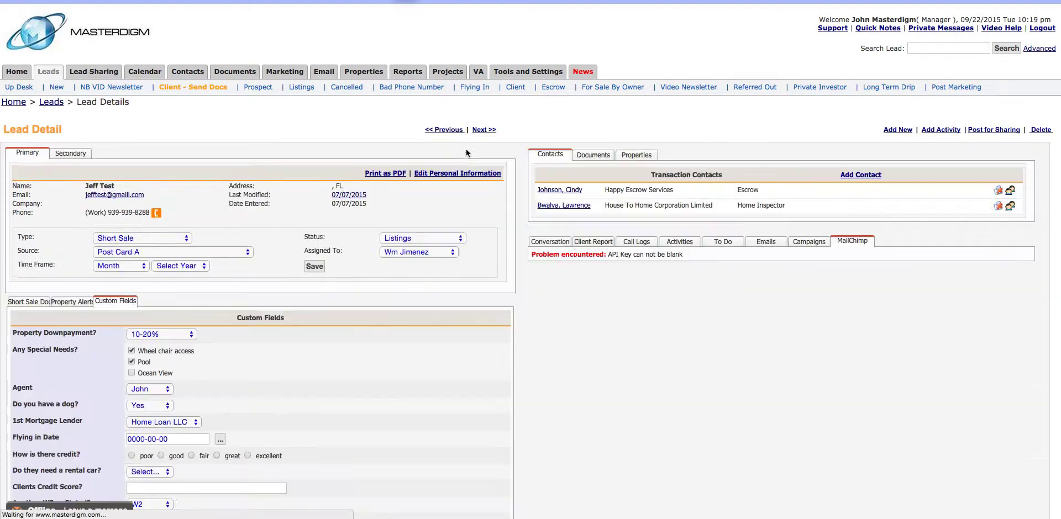
pyautogui.click(484, 130)
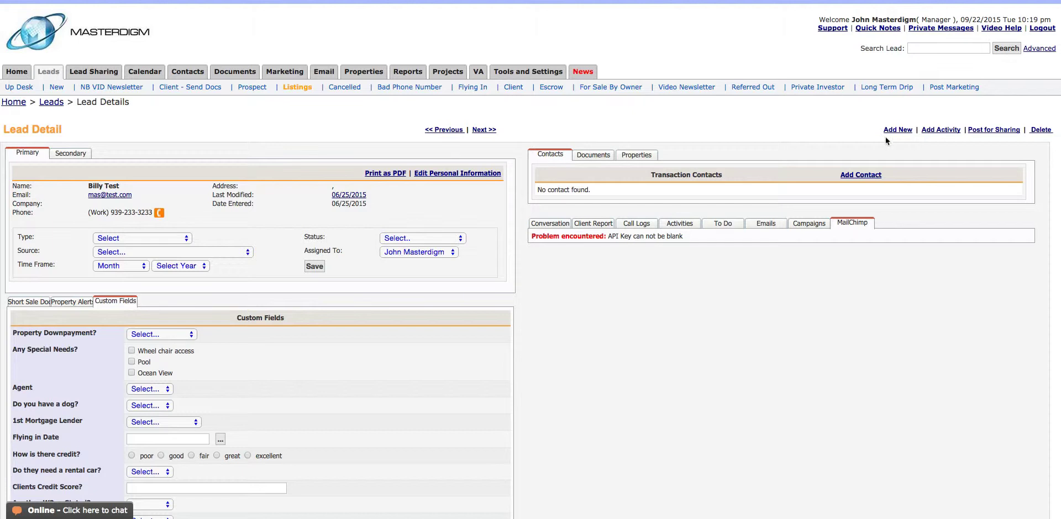
pyautogui.click(937, 132)
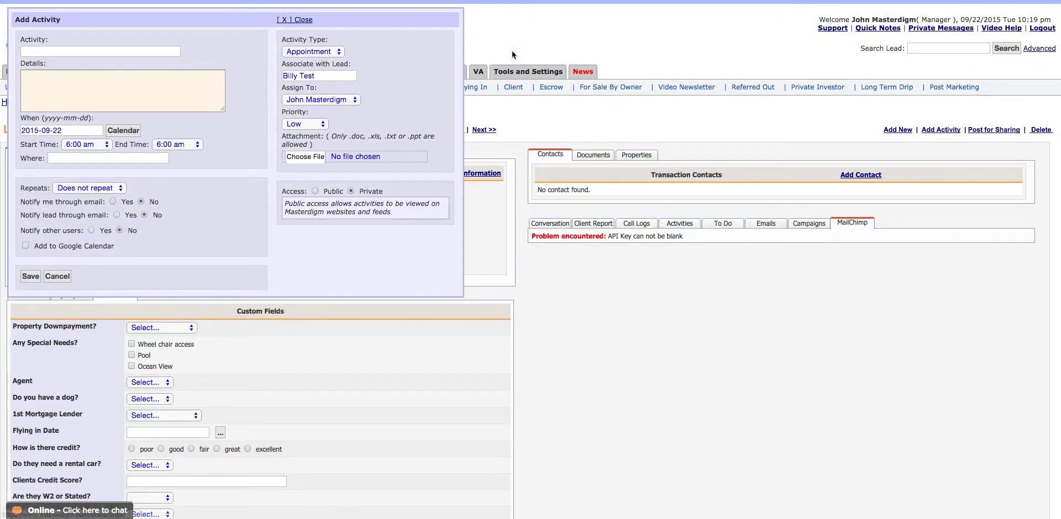
pyautogui.click(303, 19)
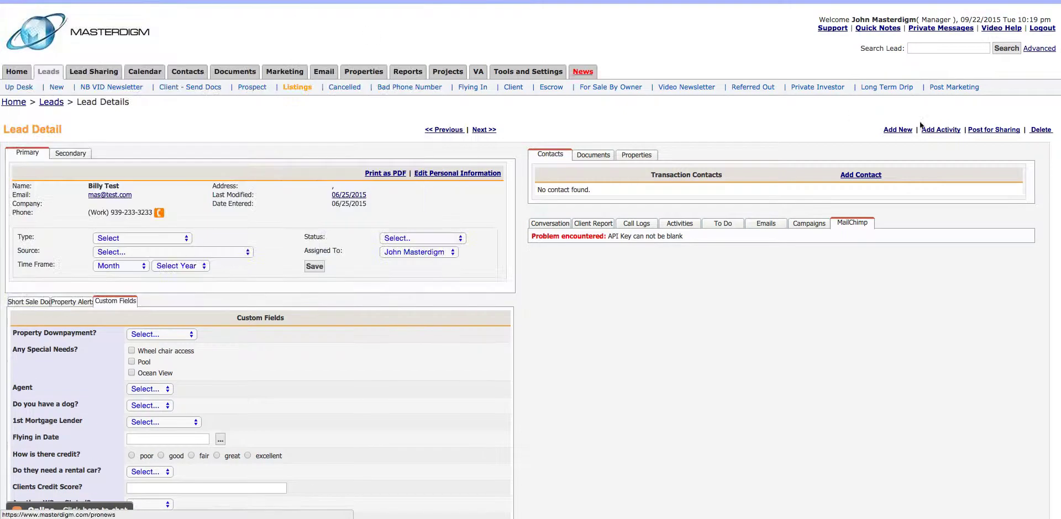
# Show the lead's matching property criteria, save them, and open the form for posting the lead for sharing.
pyautogui.click(993, 130)
pyautogui.click(614, 146)
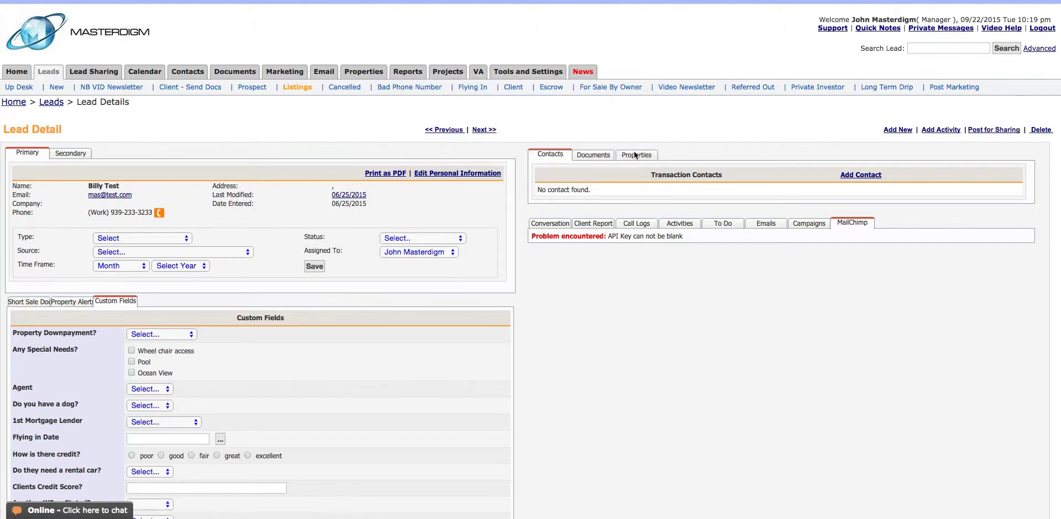
pyautogui.click(581, 415)
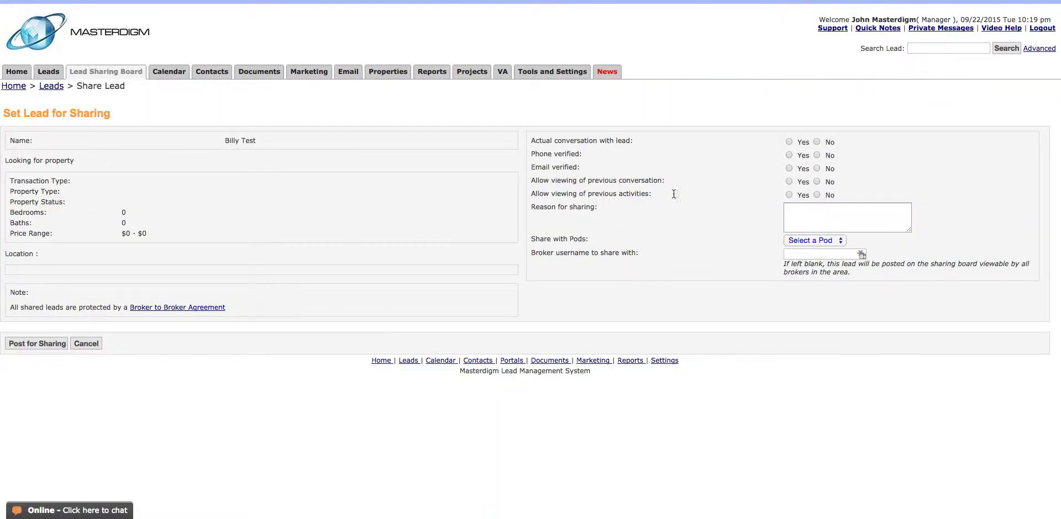
# Answer Yes to actual conversation, phone verified, email verified, and viewing of previous conversation and activities in the sharing form.
pyautogui.click(788, 142)
pyautogui.click(788, 156)
pyautogui.click(789, 169)
pyautogui.click(788, 182)
pyautogui.click(789, 196)
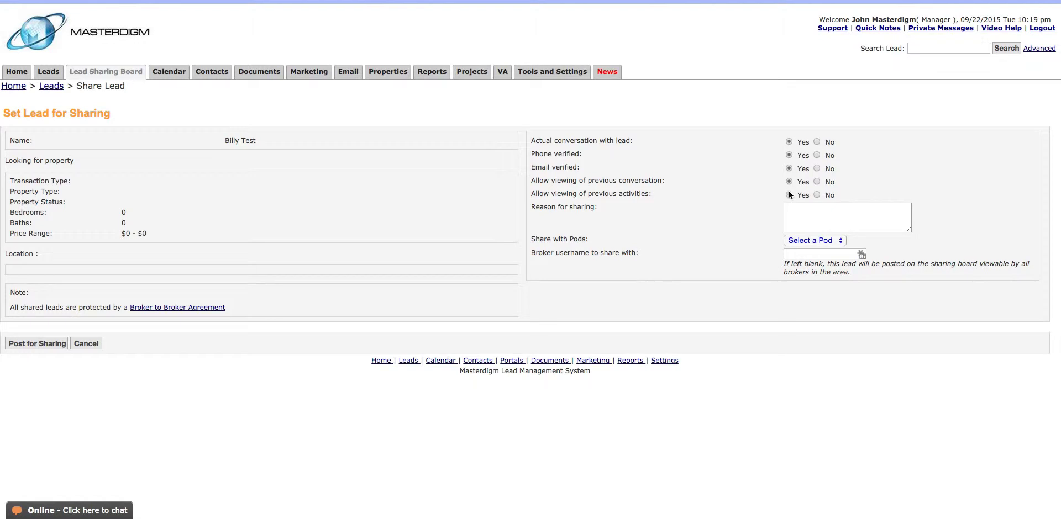
# Choose Big Pod for sharing, point out the broker username field, and return to the lead's details without posting.
pyautogui.click(801, 242)
pyautogui.click(804, 249)
pyautogui.click(795, 251)
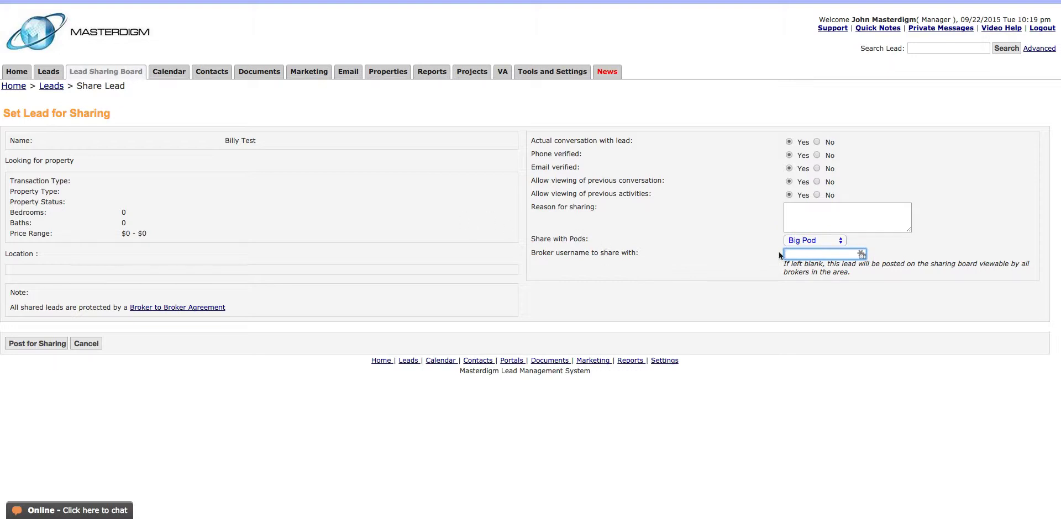
pyautogui.rightClick(462, 197)
pyautogui.click(485, 203)
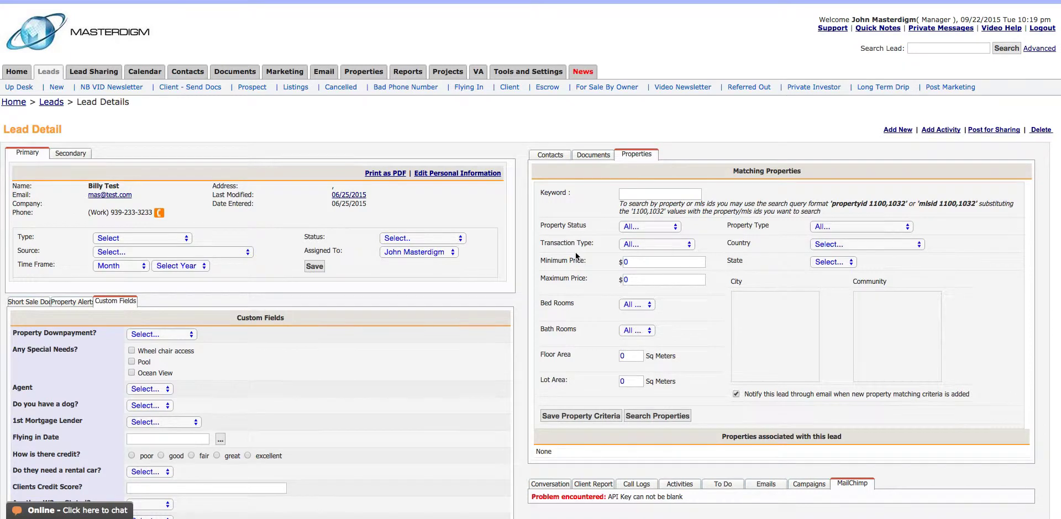
# View the lead's modification history, open the modified entries of the Conversation section, and return to the lead's details.
pyautogui.scroll(-2, 575, 252)
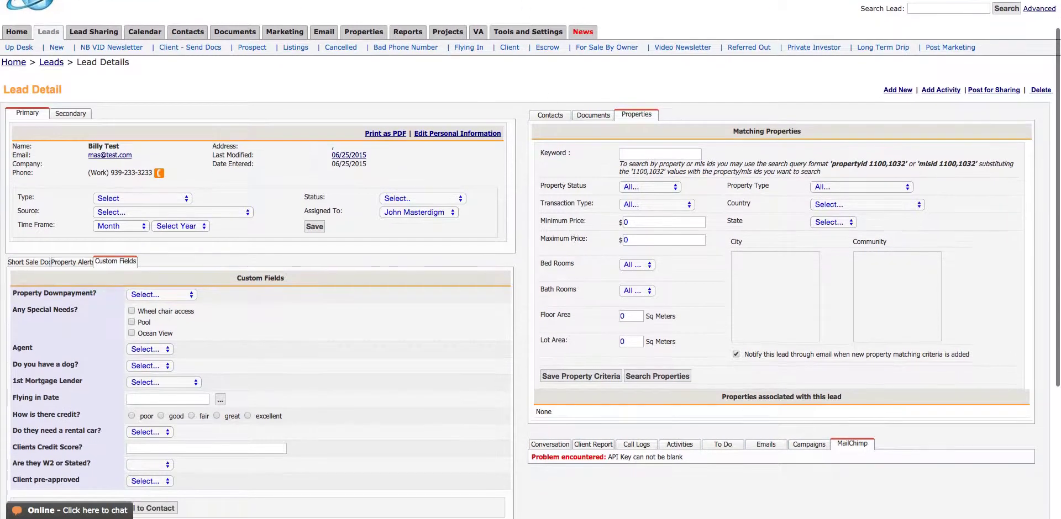
pyautogui.scroll(2, 390, 111)
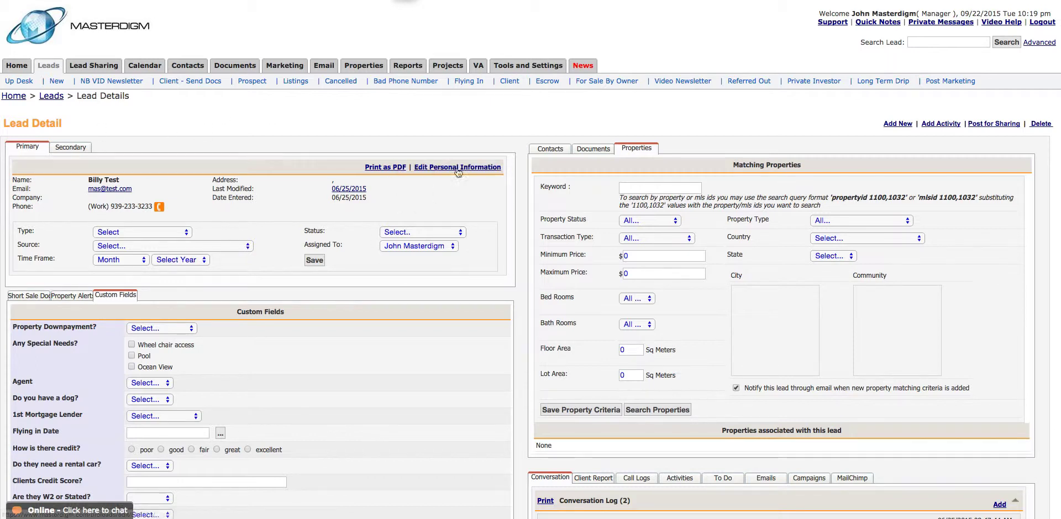
pyautogui.click(340, 189)
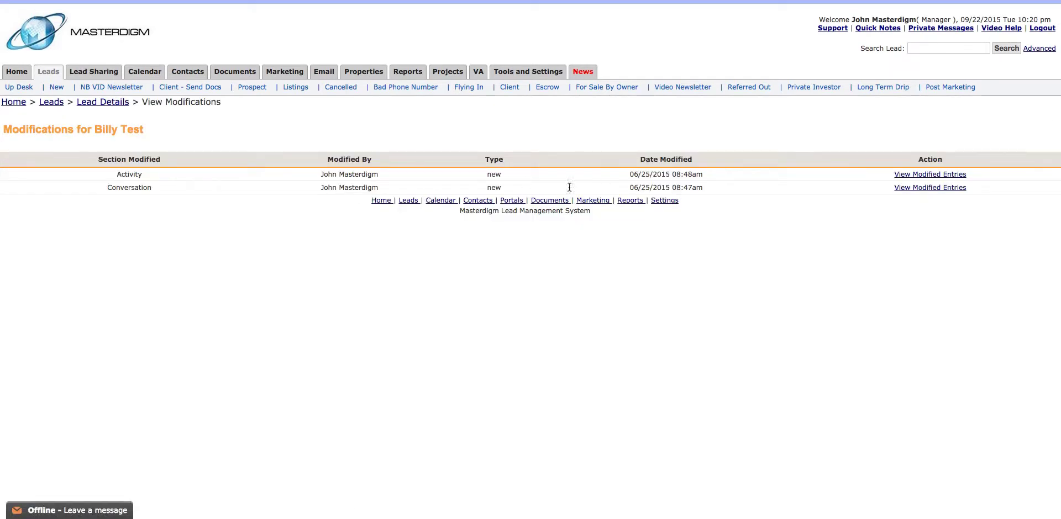
pyautogui.click(904, 191)
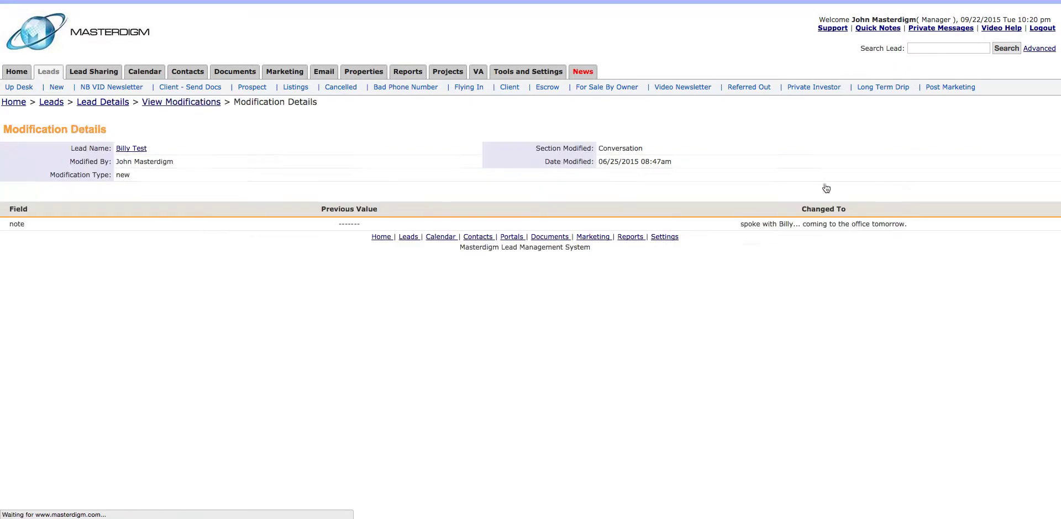
pyautogui.rightClick(740, 207)
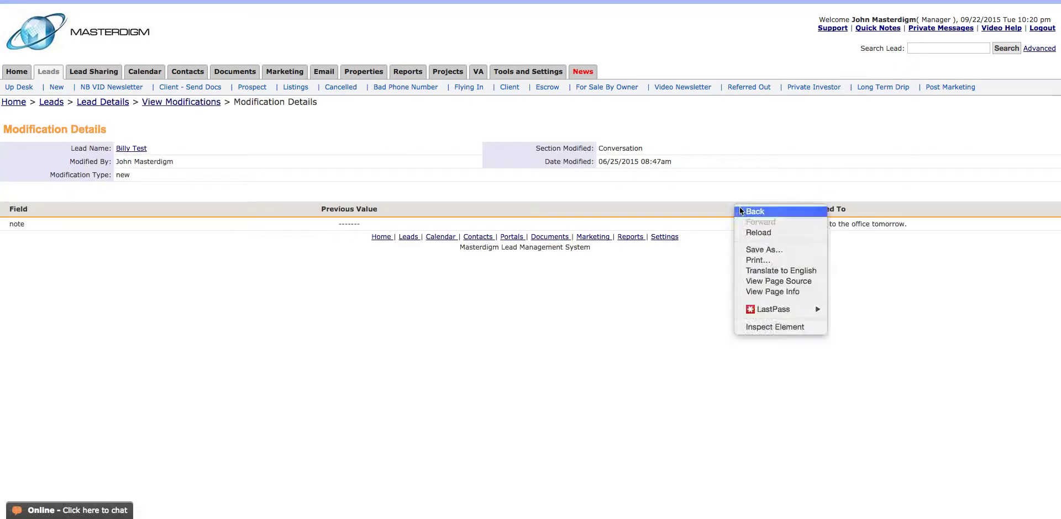
pyautogui.click(743, 212)
pyautogui.rightClick(358, 177)
pyautogui.click(367, 181)
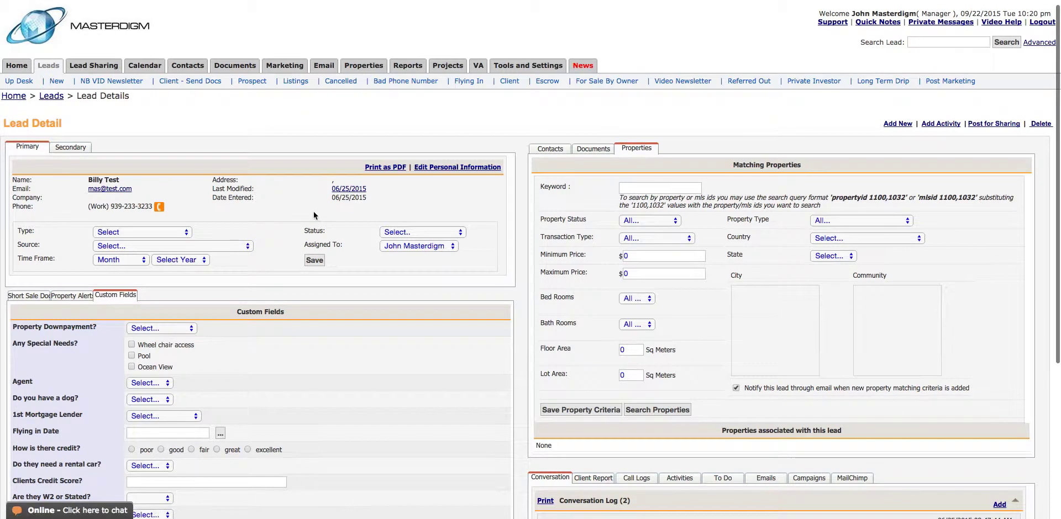
# Open a blank form for adding a new lead and examine its primary person, website access, conversation log and custom fields.
pyautogui.scroll(-3, 314, 211)
pyautogui.scroll(3, 530, 259)
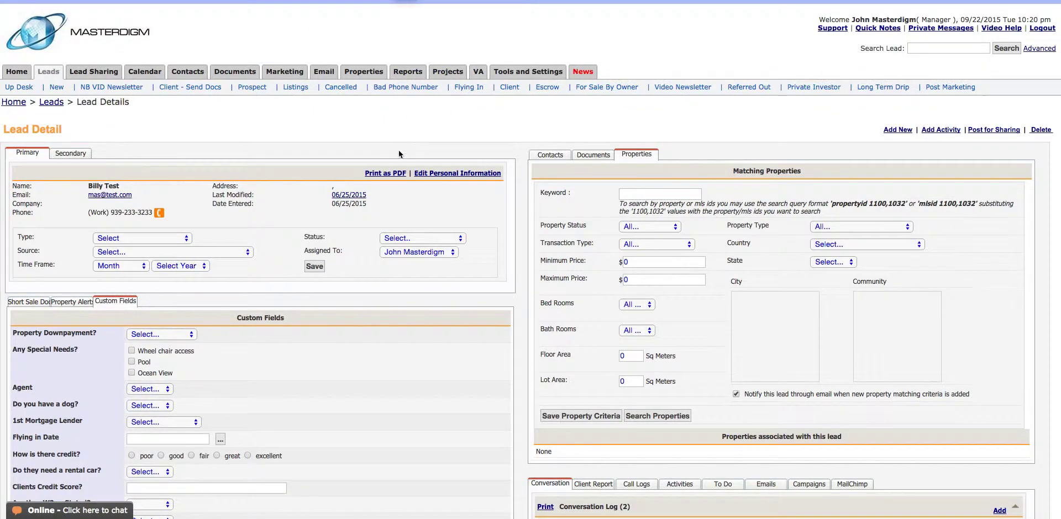
pyautogui.click(897, 130)
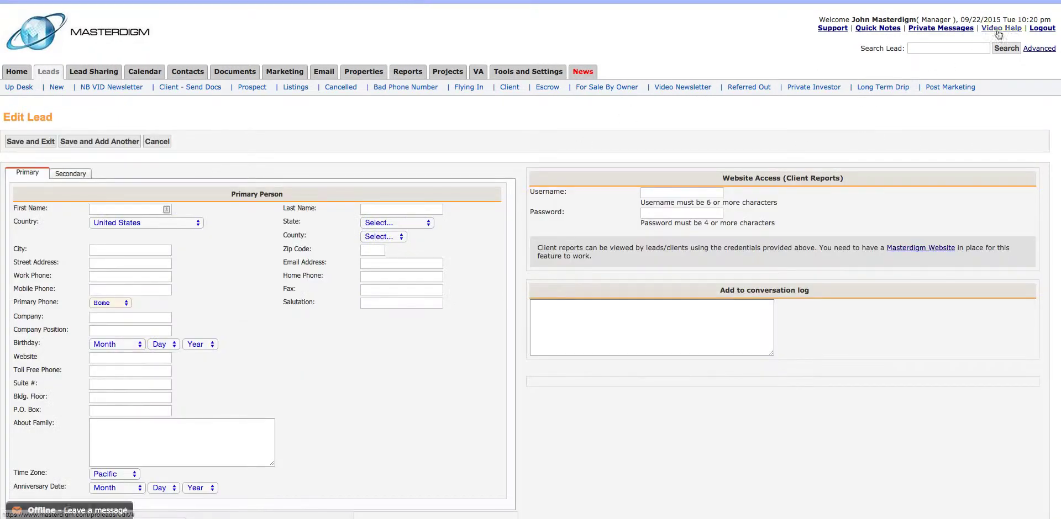
pyautogui.scroll(-10, 306, 241)
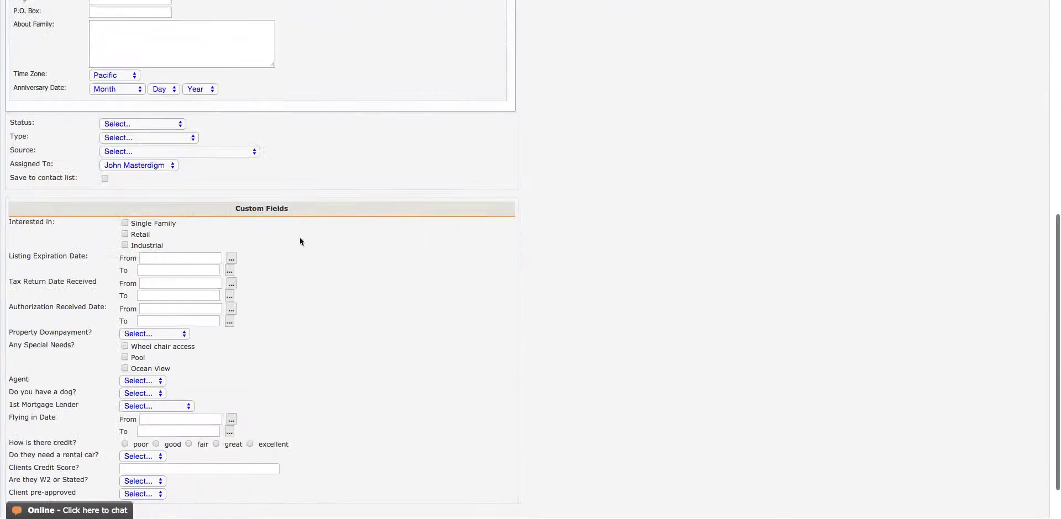
pyautogui.scroll(10, 308, 241)
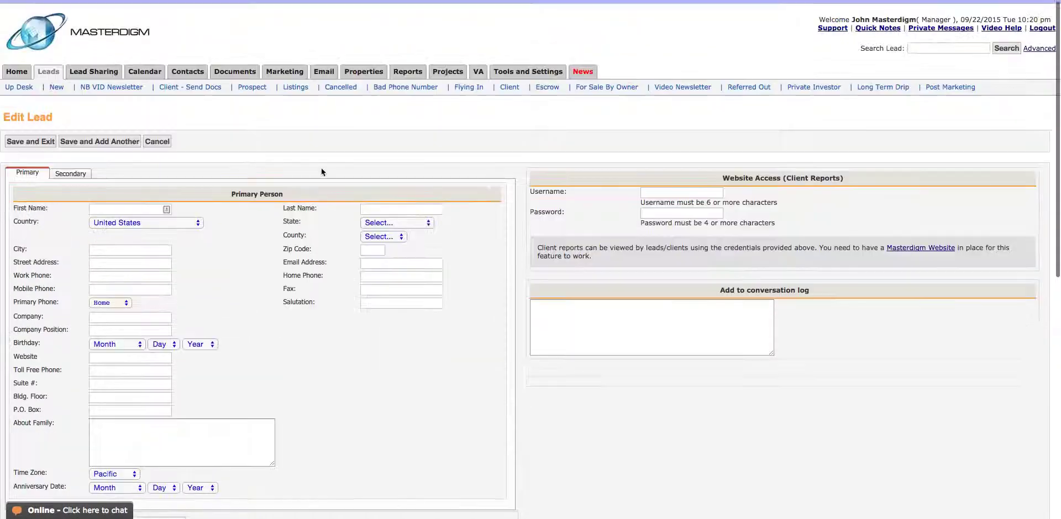